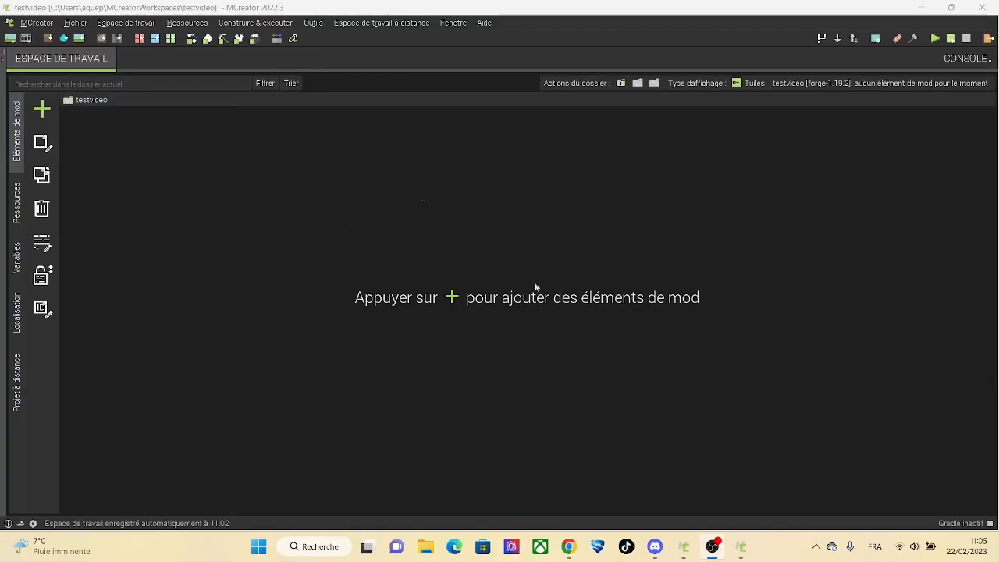
Create a new block mod element named "Tsyminerait".
click(42, 114)
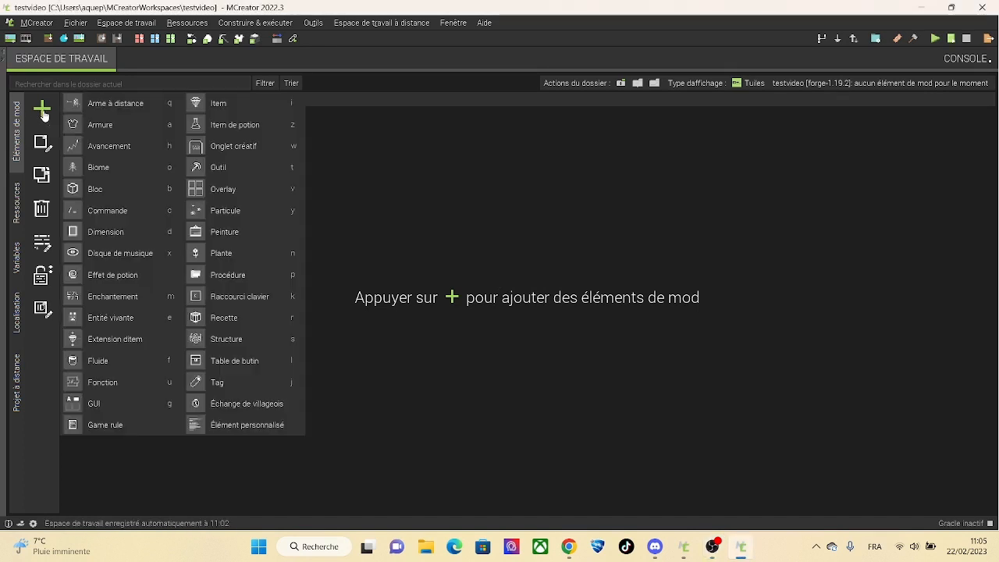
click(98, 190)
text(T)
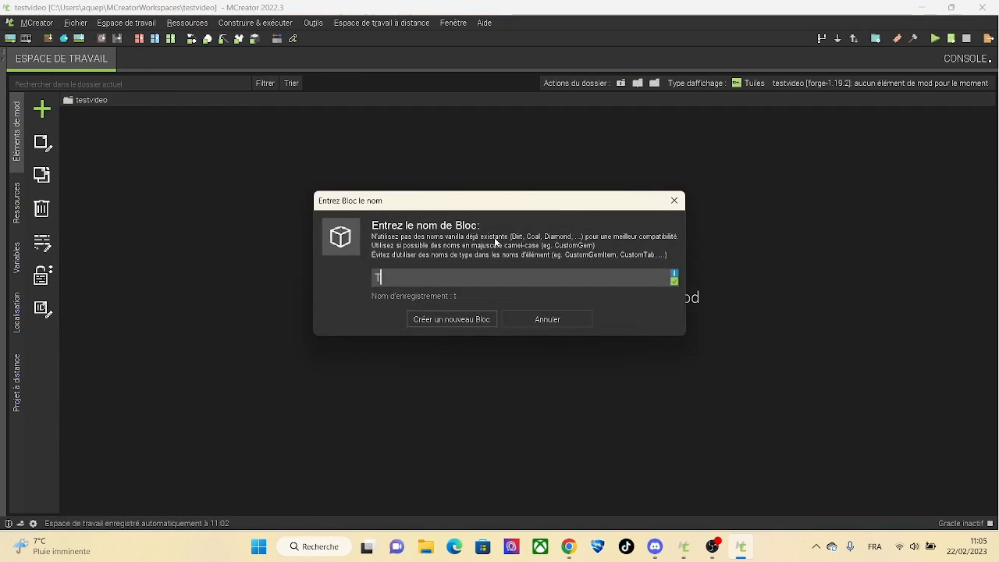
text(syminer)
text(al)
text(t)
click(445, 320)
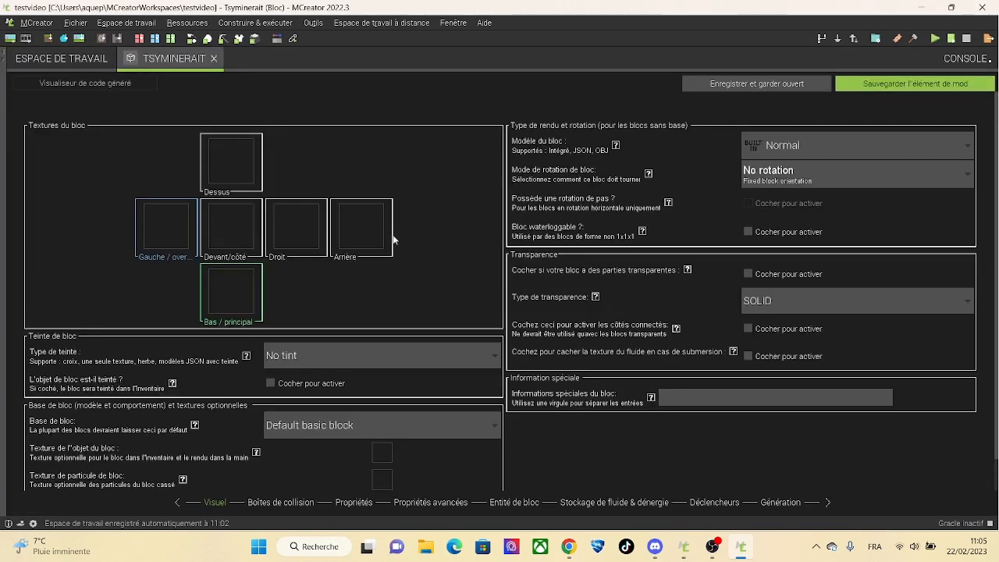
click(158, 217)
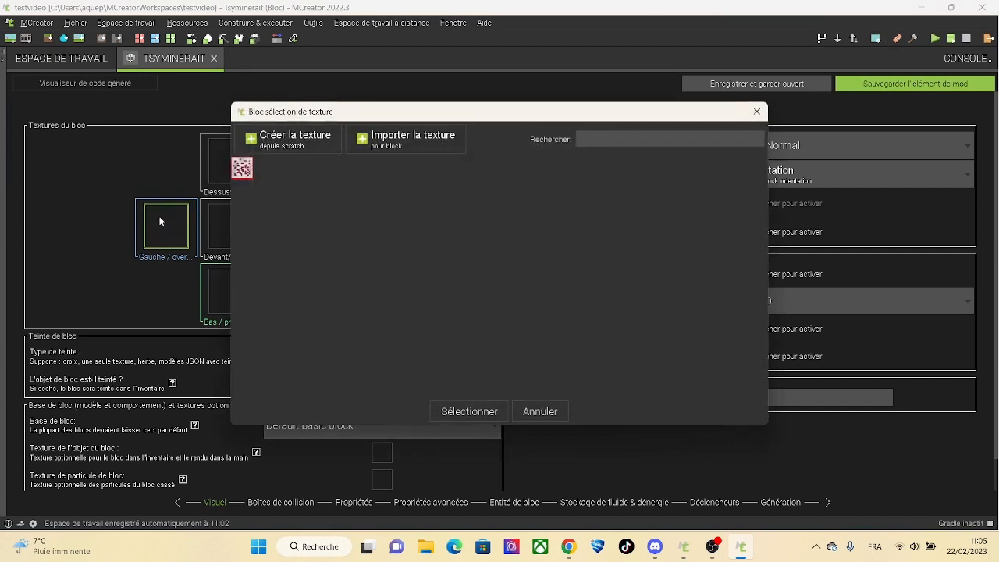
click(287, 137)
click(625, 318)
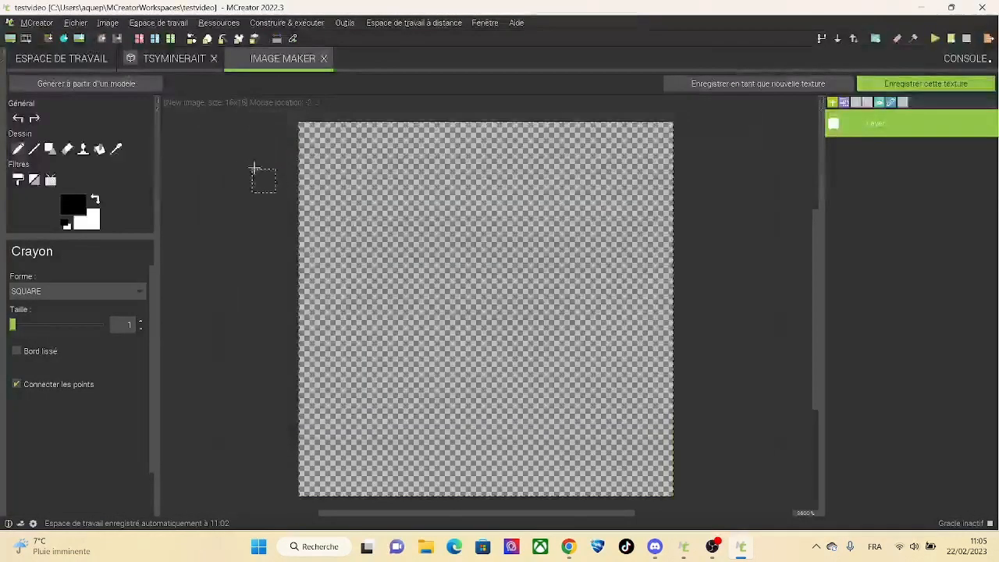
click(323, 62)
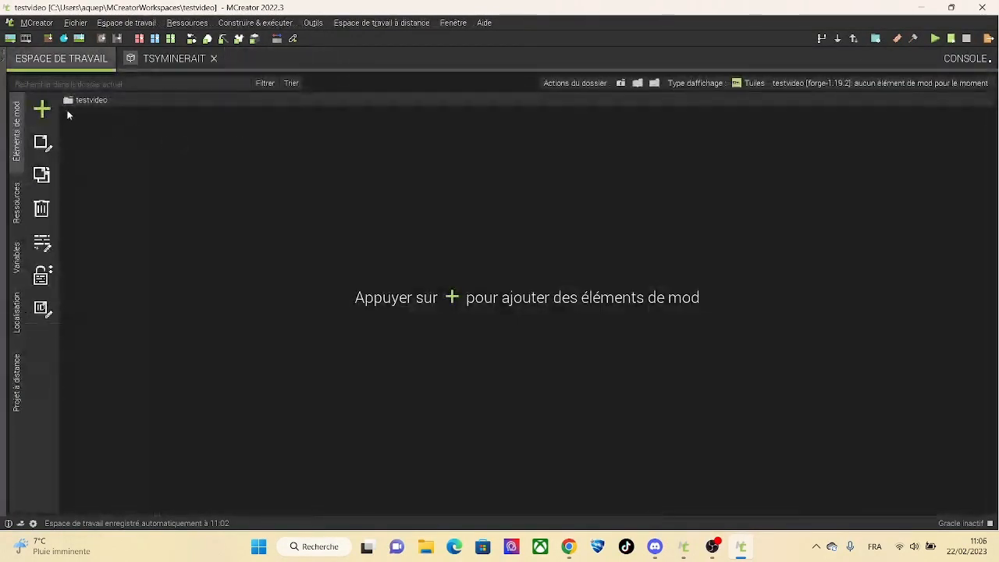
click(160, 59)
Apply the existing red-speckled texture to the block's faces.
click(167, 213)
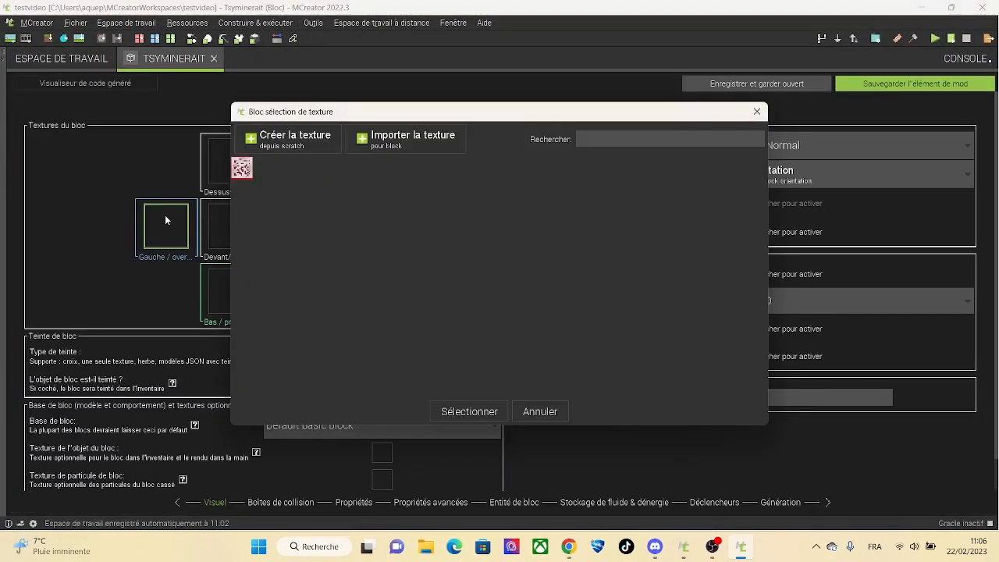
click(472, 412)
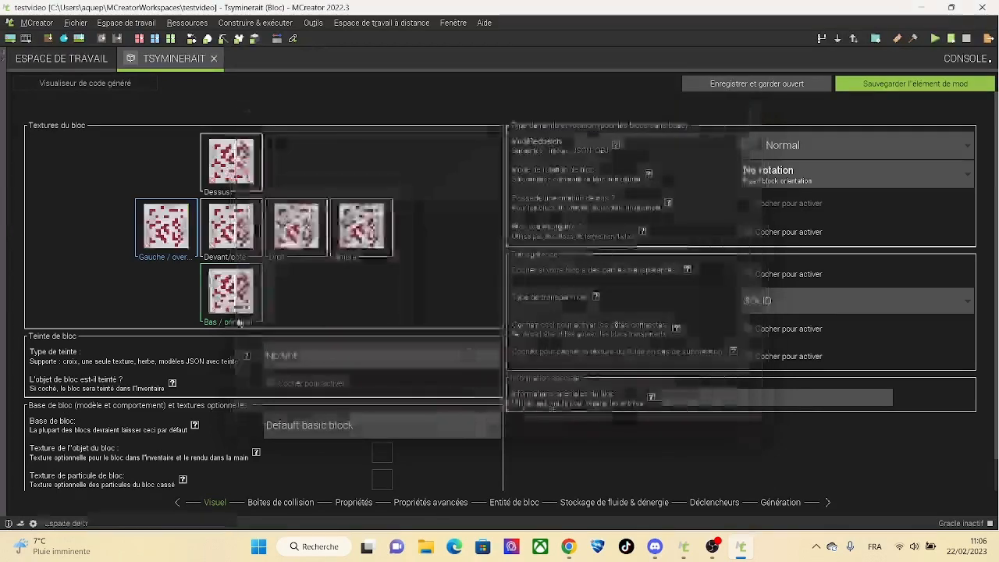
Set the block's general properties: in-game name "Tsy minerait", material ROCK and creative inventory tab BUILDING BLOCKS.
click(353, 503)
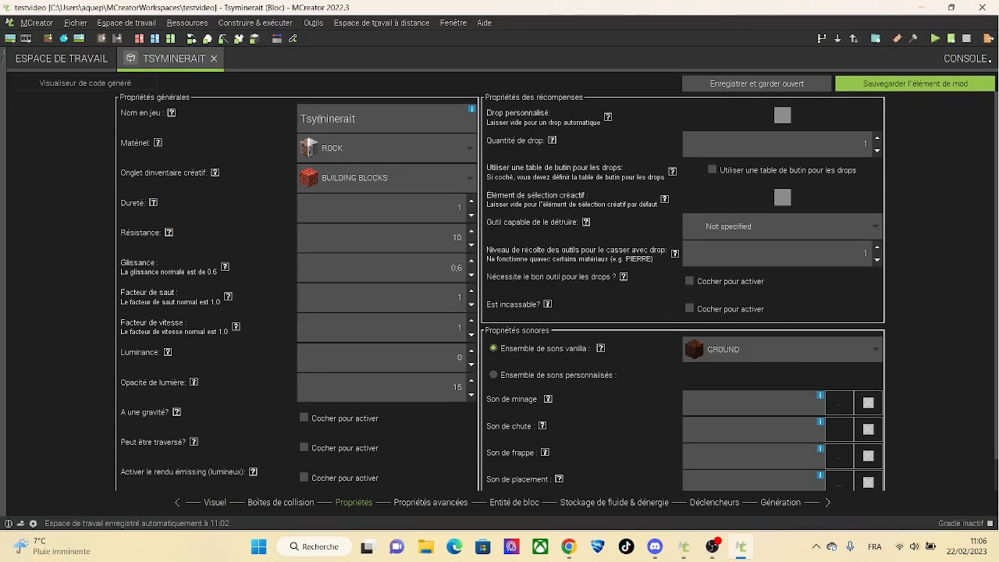
click(318, 118)
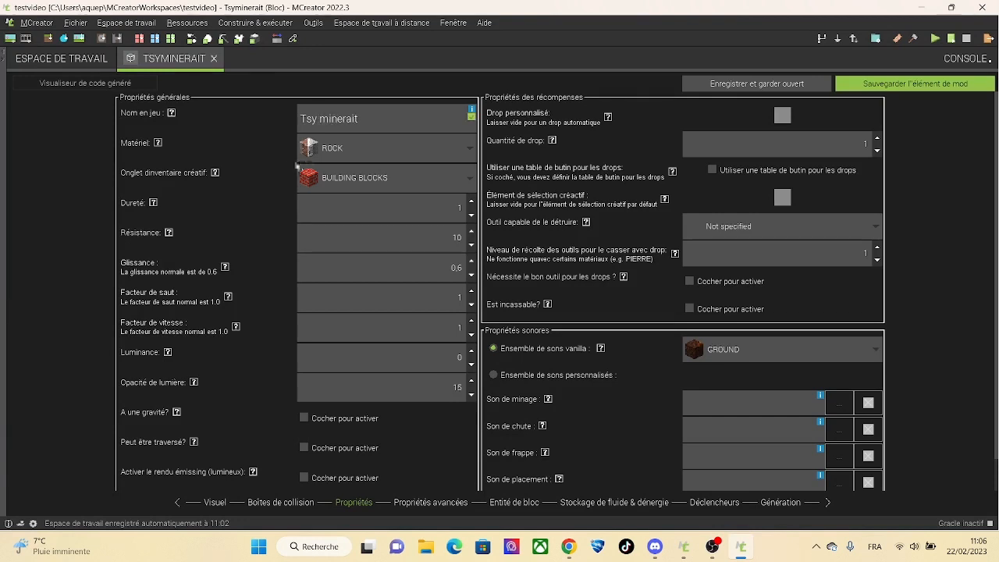
click(389, 149)
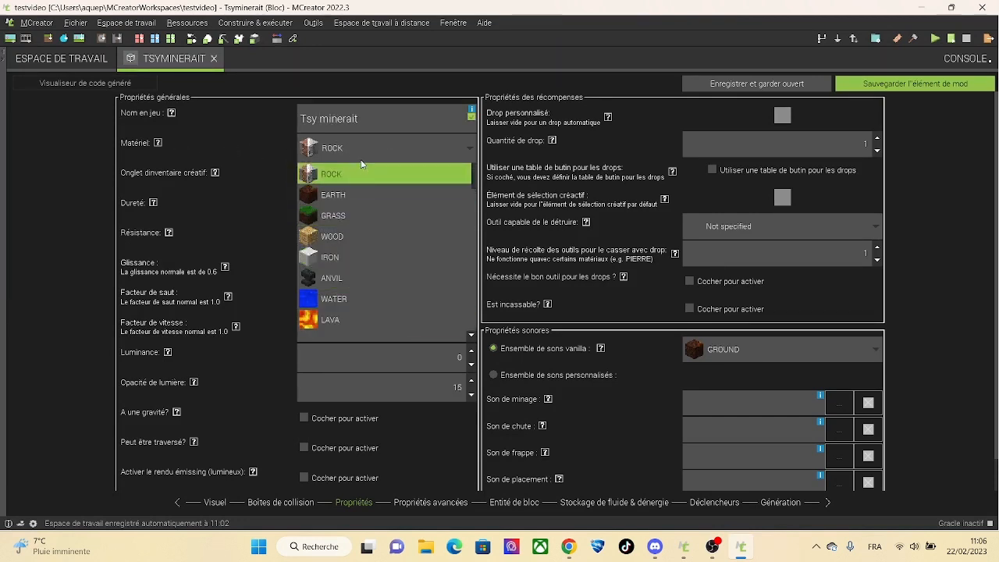
click(357, 172)
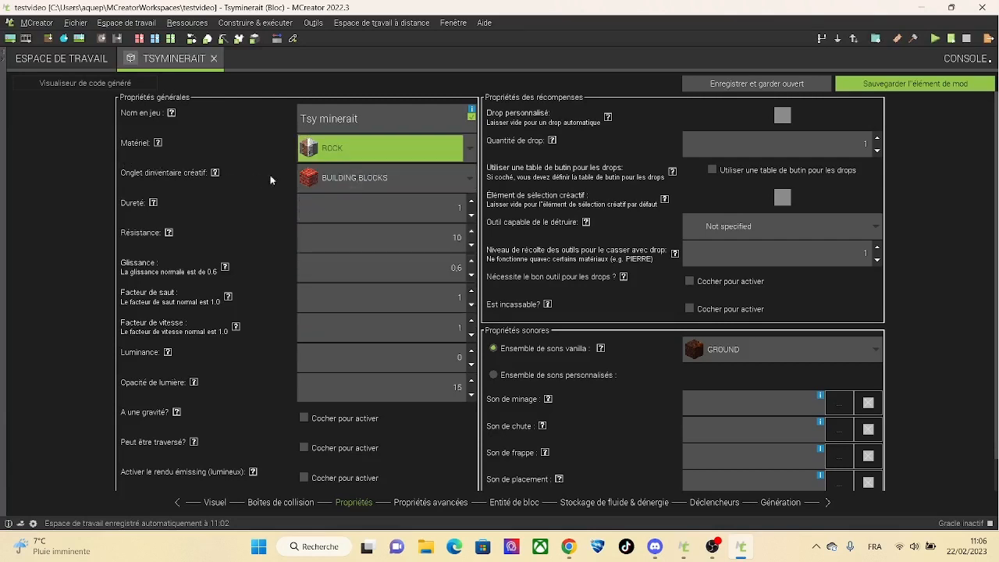
click(324, 178)
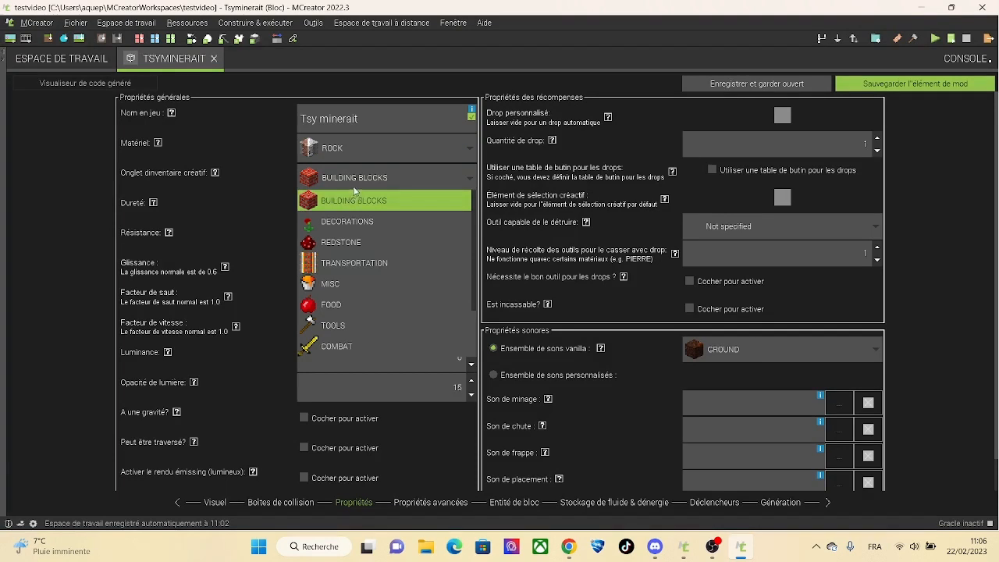
click(344, 199)
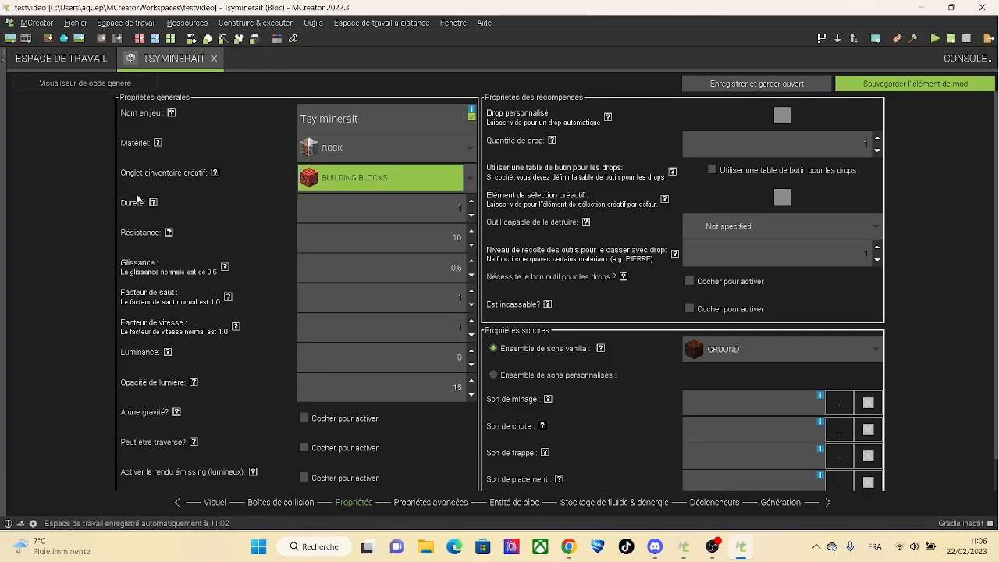
Consult the help for hardness and resistance, and set the block's resistance to 15.
mouse_move(153, 205)
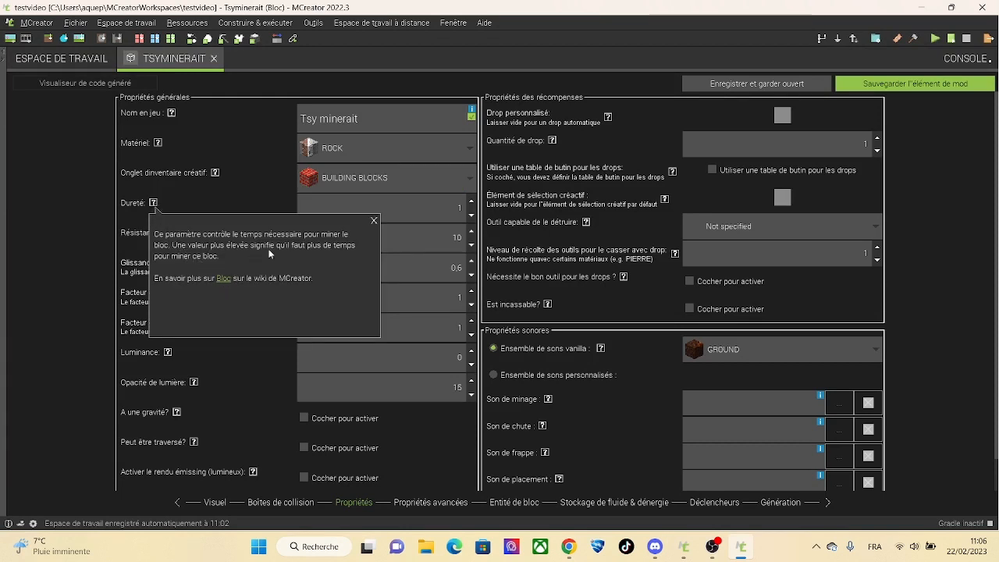
click(371, 223)
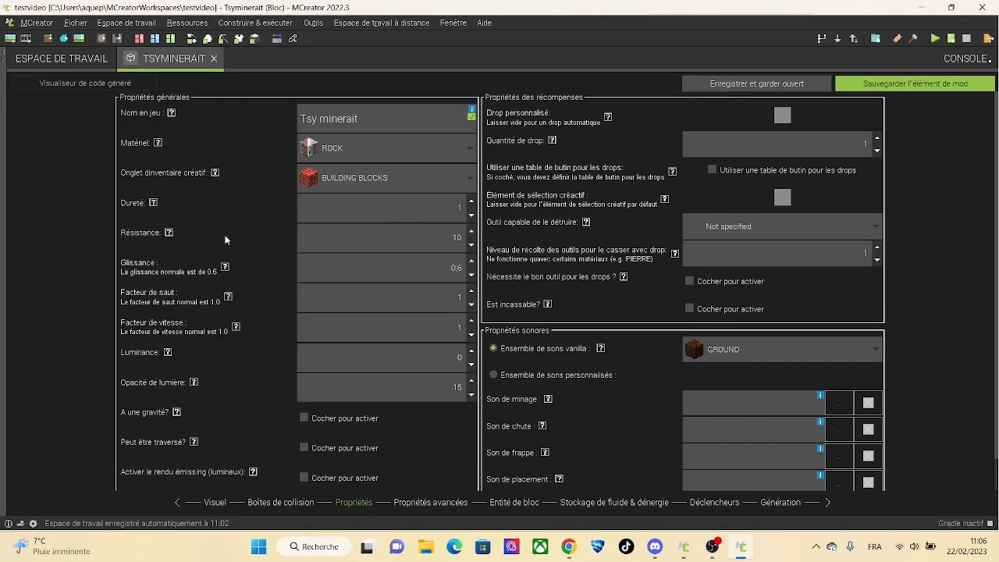
mouse_move(169, 234)
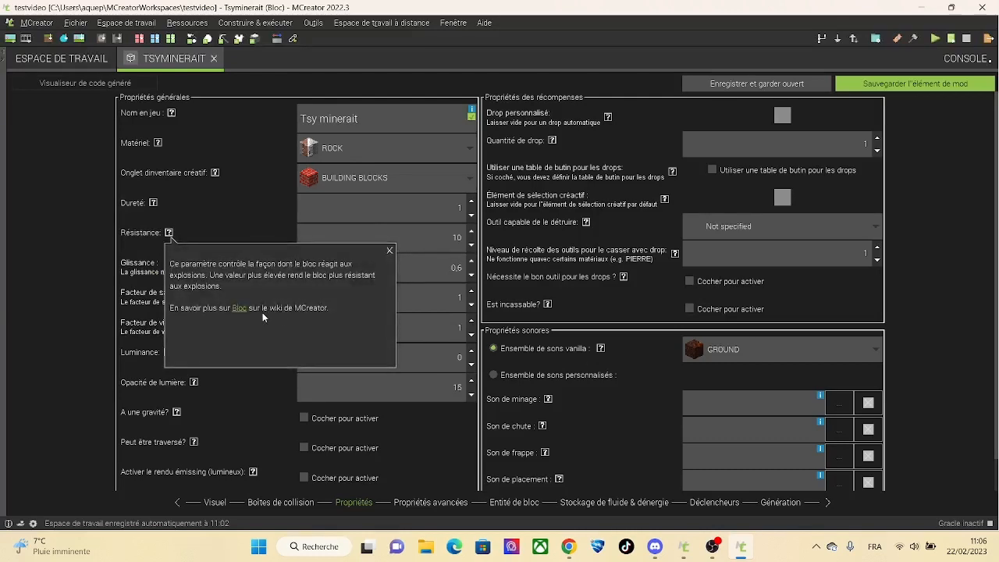
click(389, 251)
click(470, 234)
click(470, 234)
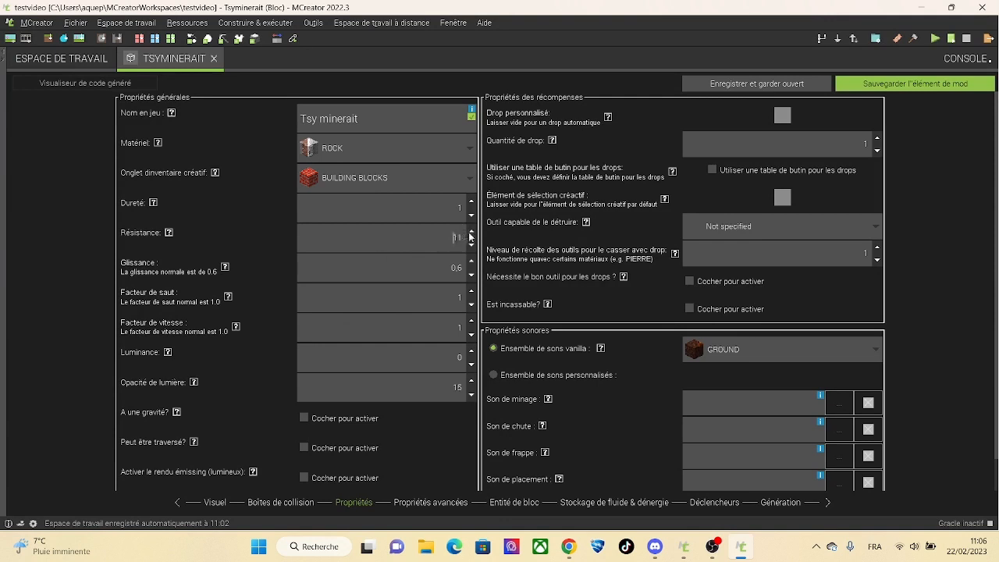
click(470, 234)
click(469, 235)
click(470, 234)
click(470, 234)
click(470, 234)
click(470, 234)
click(470, 234)
Set the block's luminance to 3 and save the mod element.
click(468, 353)
scroll(304, 369, down, 1)
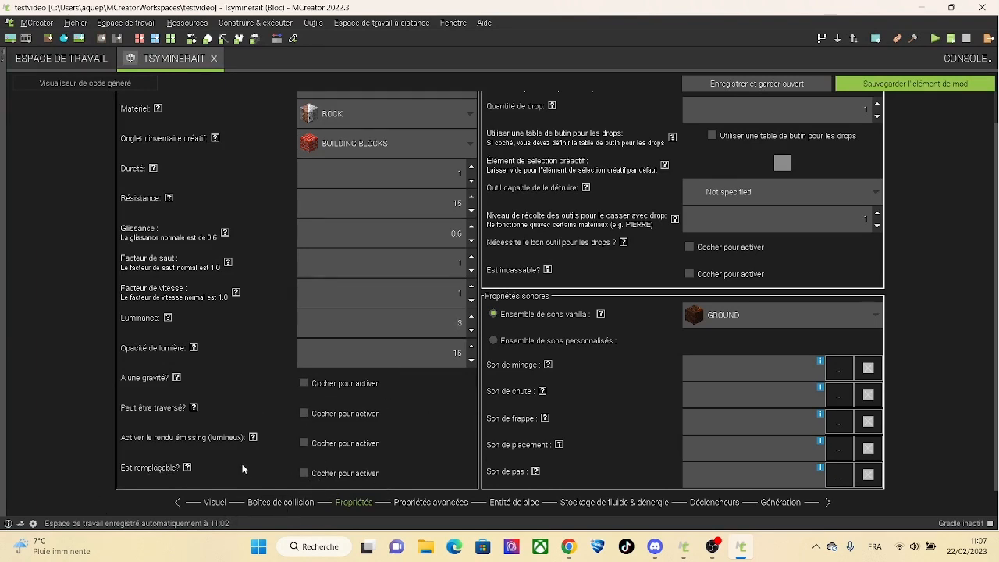
scroll(605, 434, up, 1)
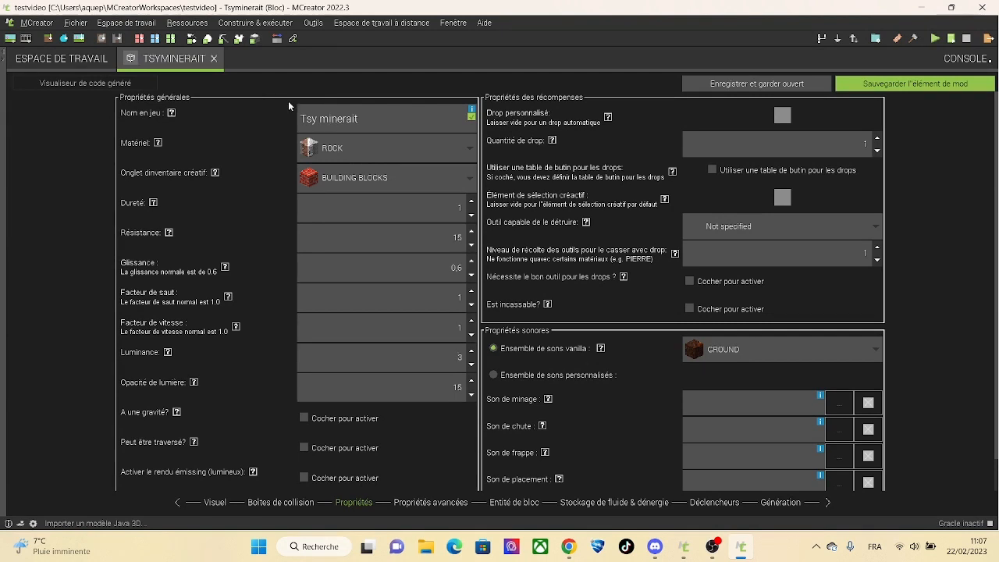
click(908, 81)
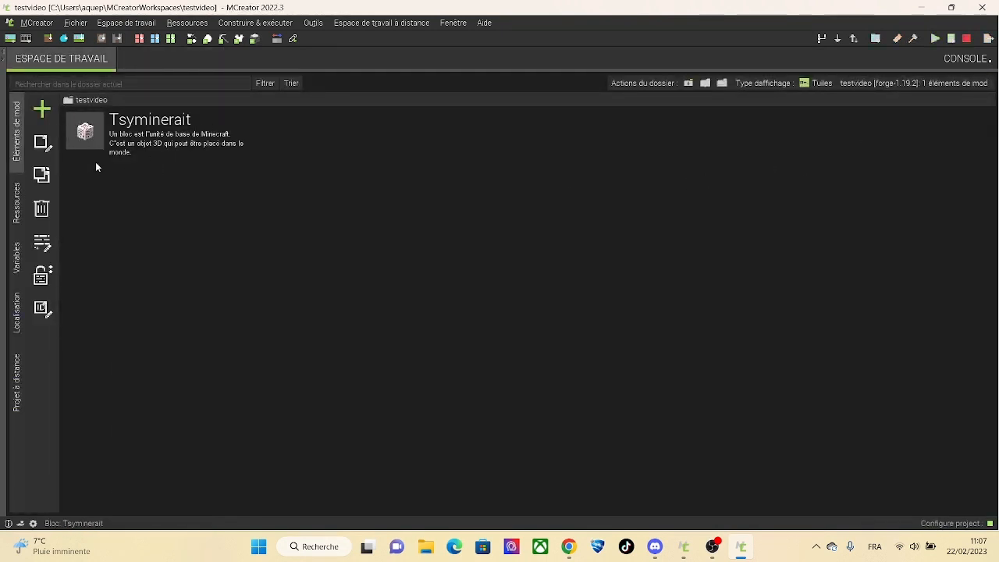
Reopen the Tsyminerait block's properties and set its custom drop to the Tsyminerait block itself.
double_click(86, 132)
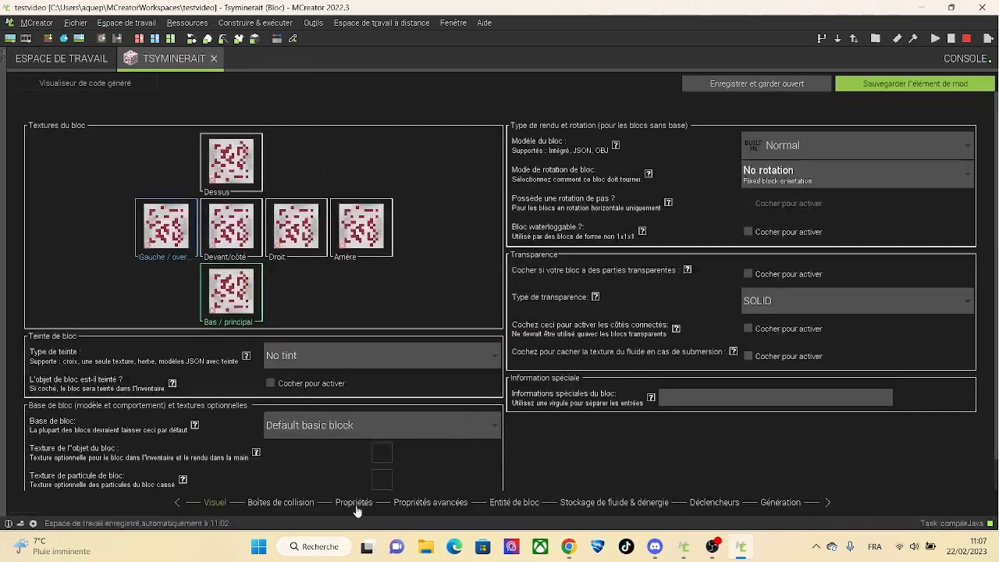
click(355, 502)
click(782, 118)
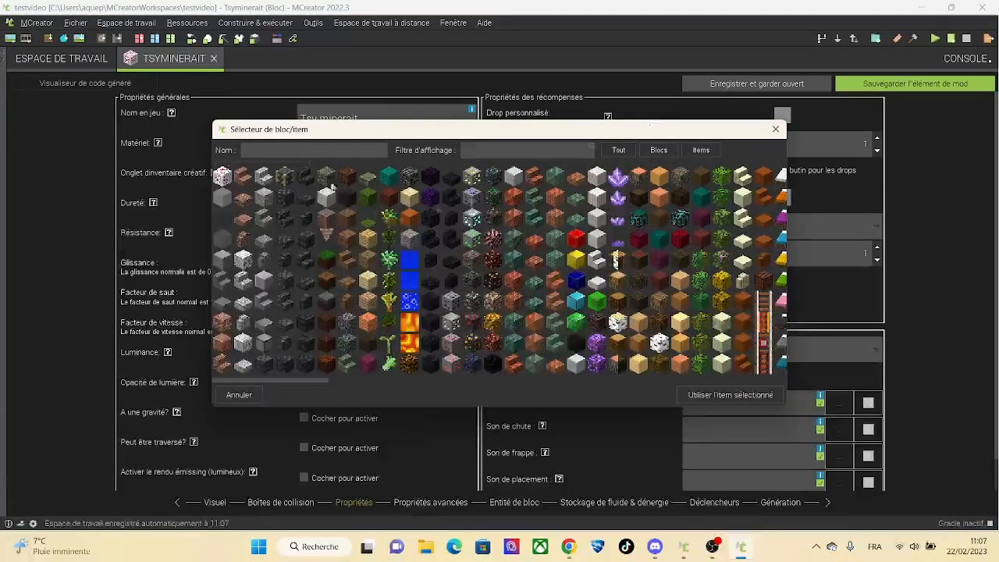
click(223, 176)
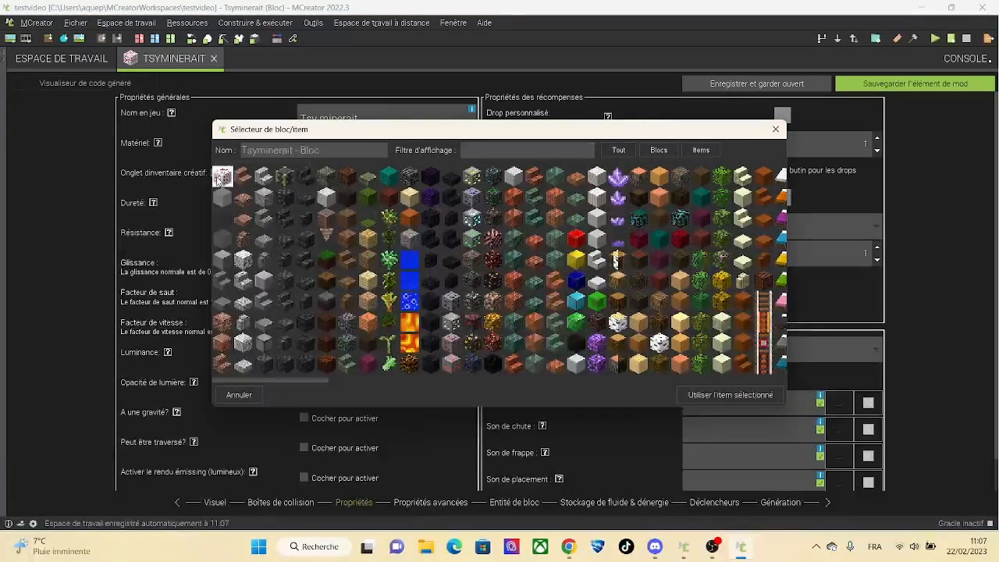
click(741, 391)
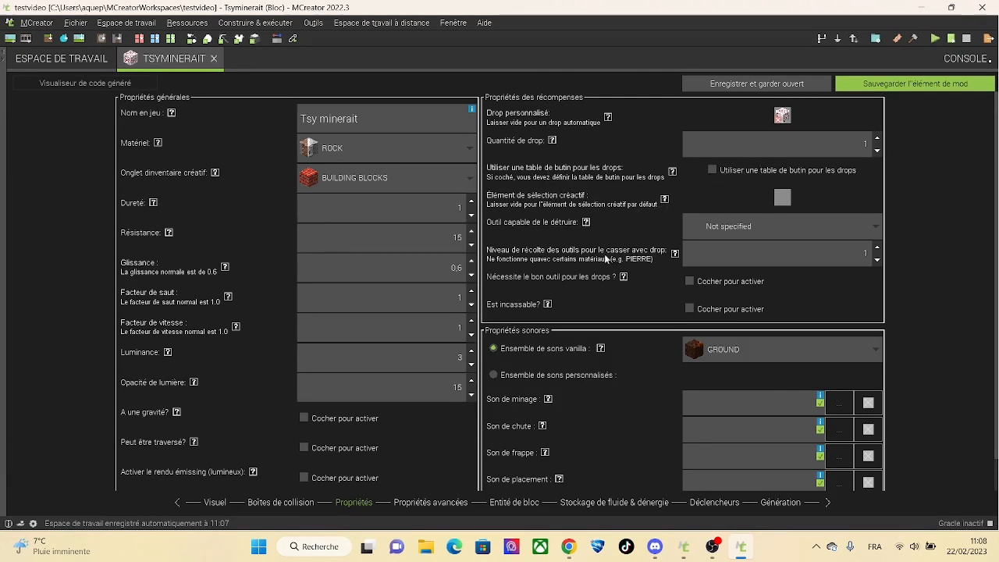
click(782, 202)
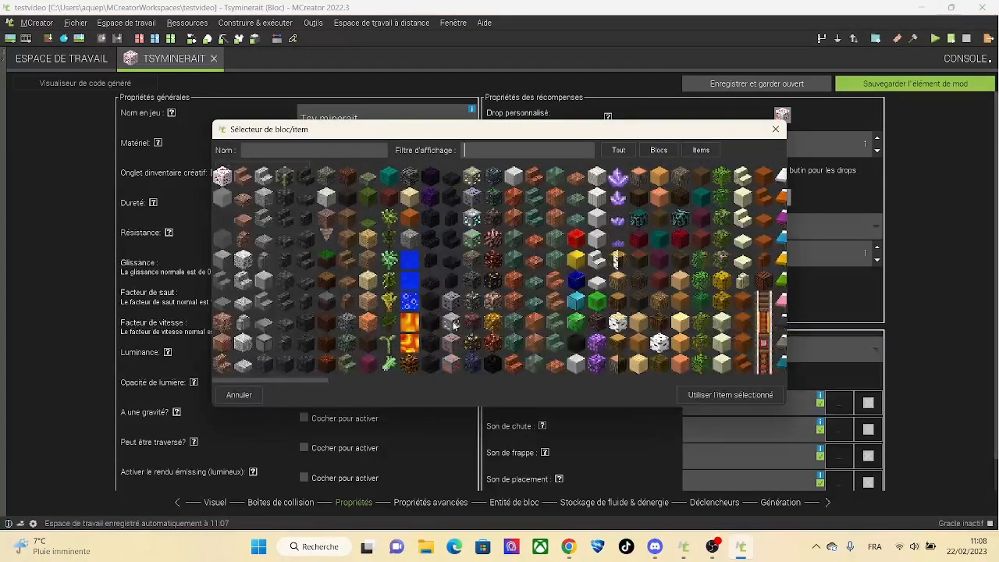
scroll(453, 323, right, 5)
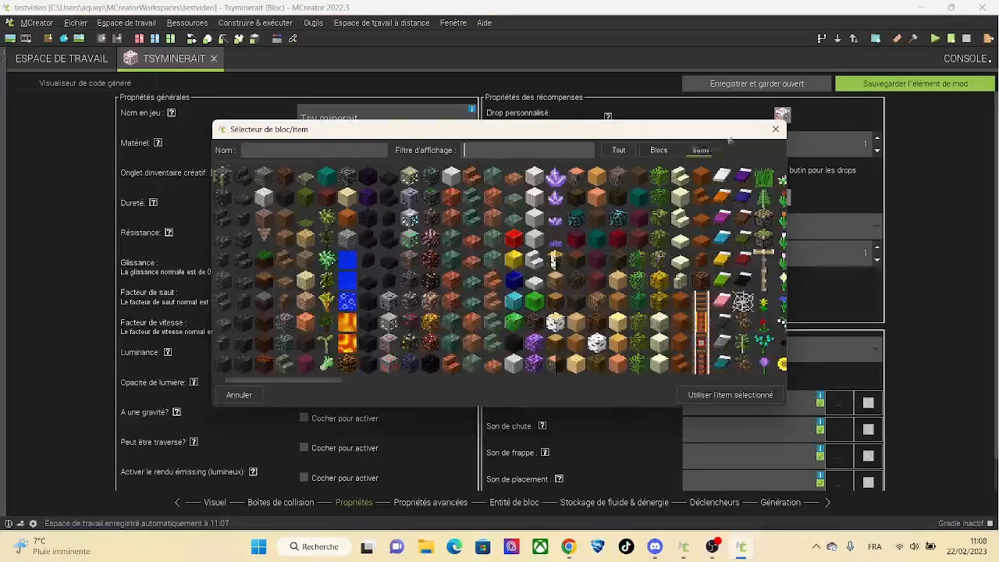
click(775, 129)
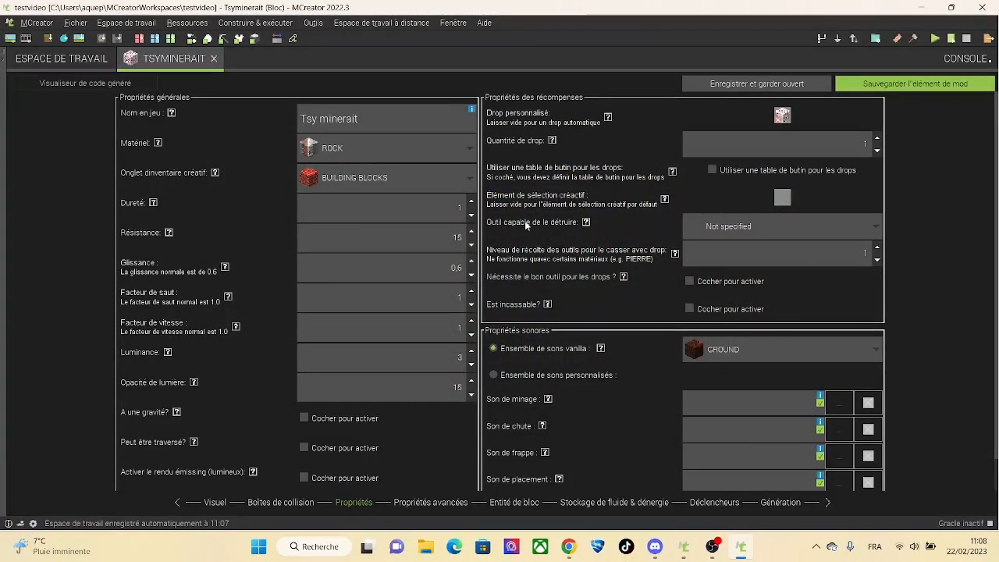
Set pickaxe as the tool that can destroy the block, with a required harvest level of 3.
click(728, 221)
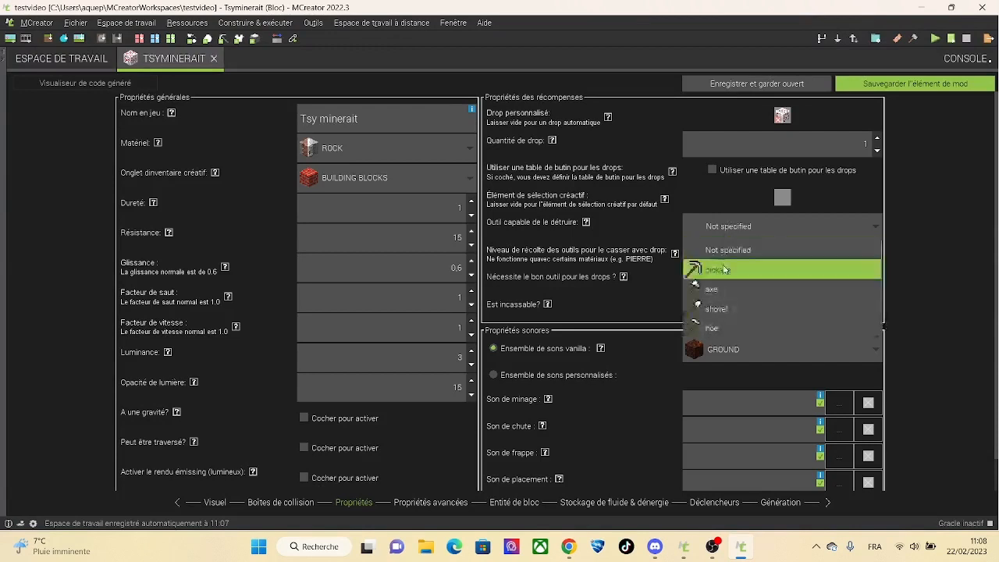
click(724, 270)
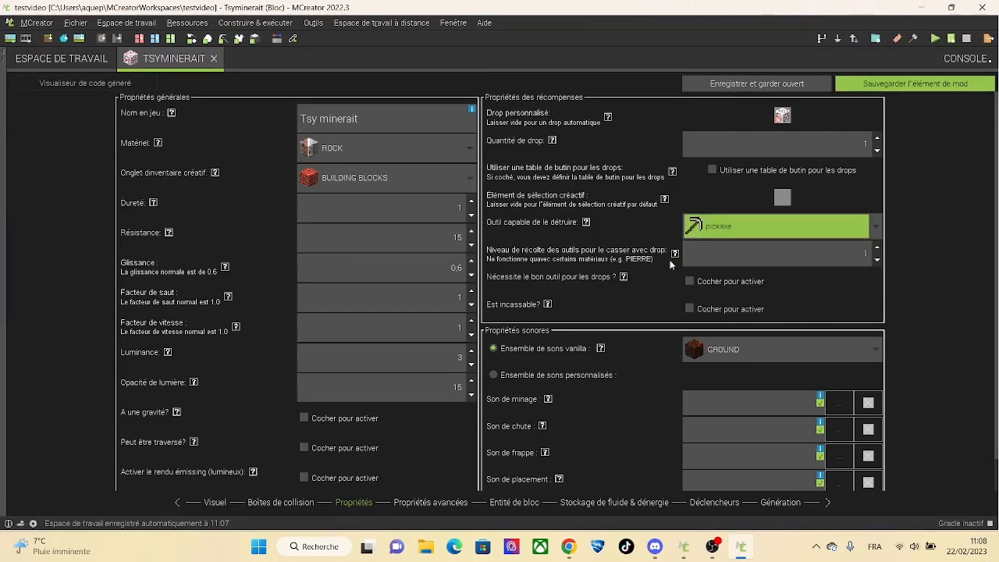
click(877, 249)
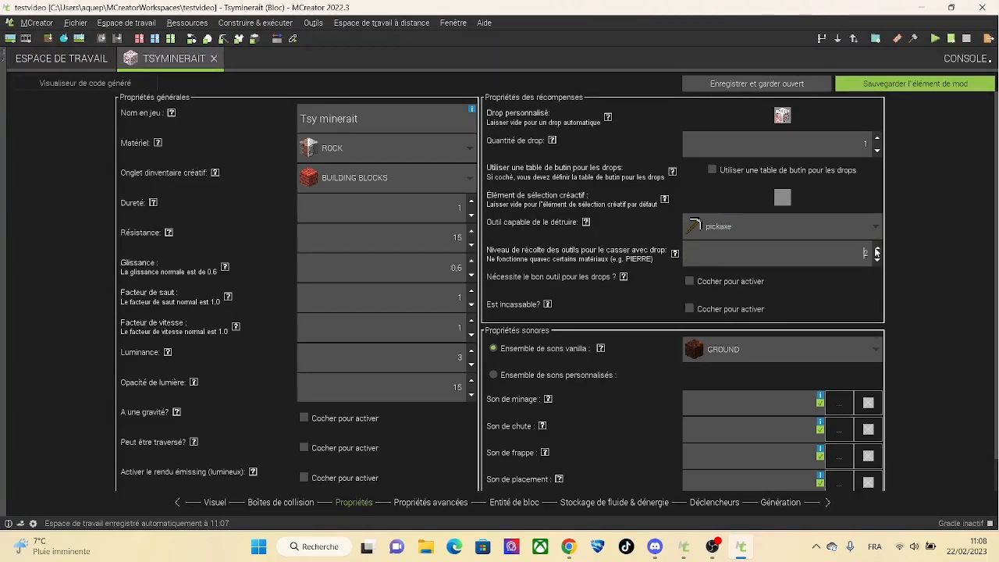
click(877, 249)
mouse_move(676, 256)
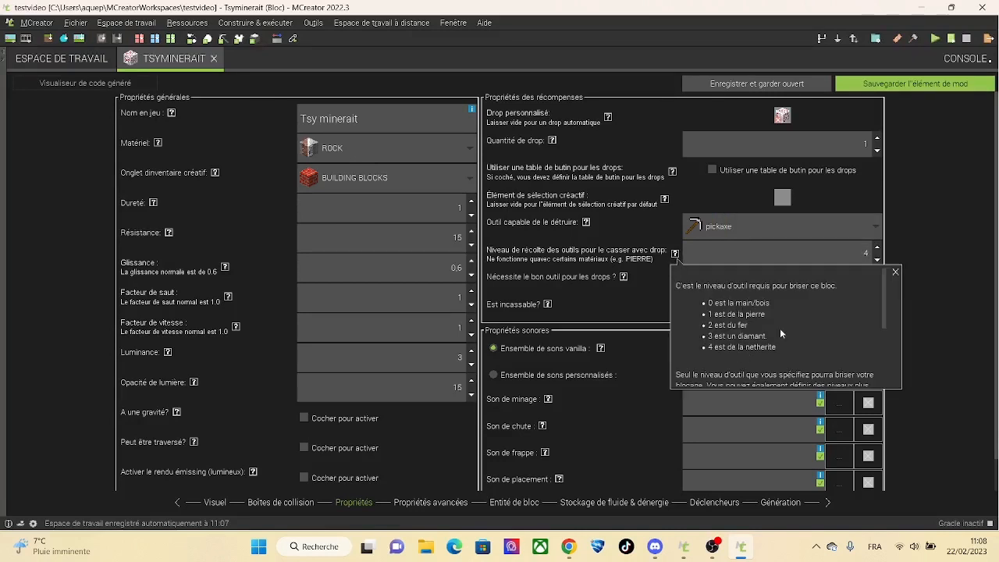
click(896, 272)
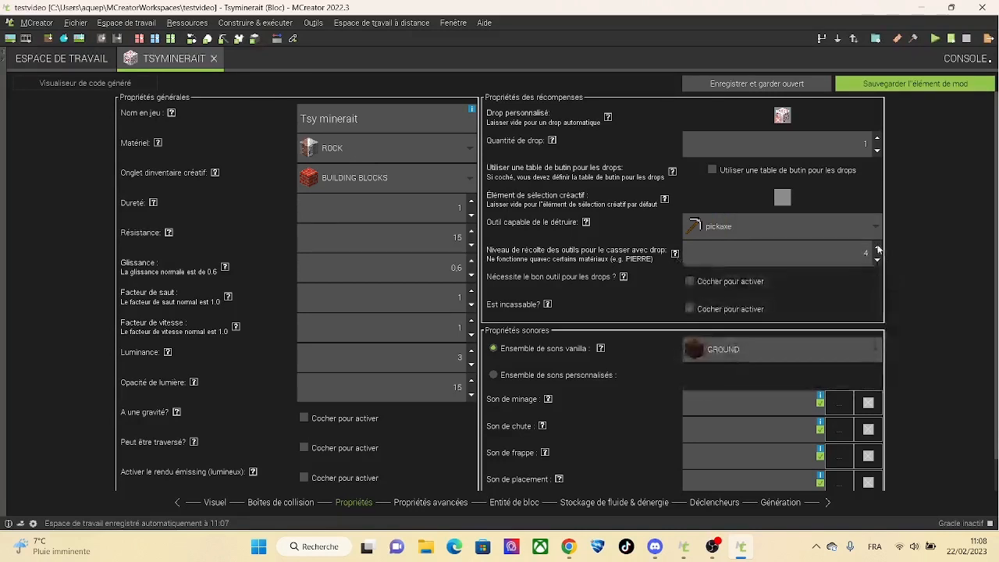
click(878, 247)
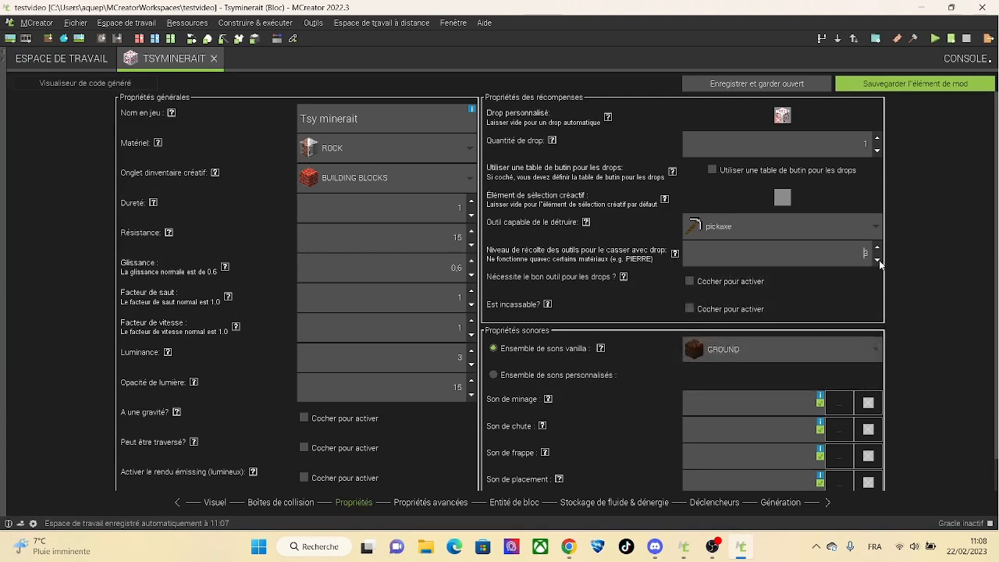
click(878, 260)
click(877, 259)
scroll(542, 349, down, 1)
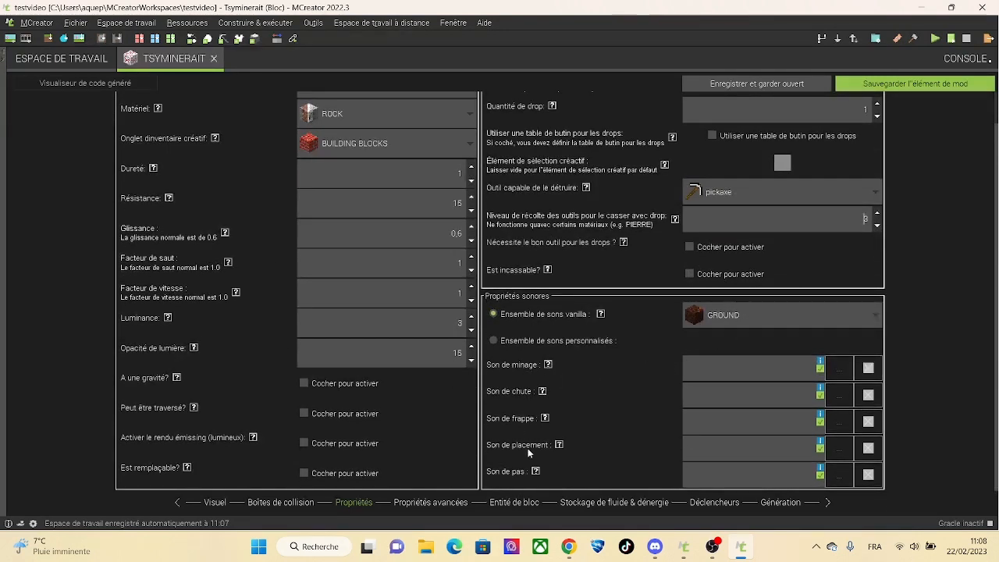
Set the block's vanilla sound set to ANCIENT DEBRIS.
click(763, 317)
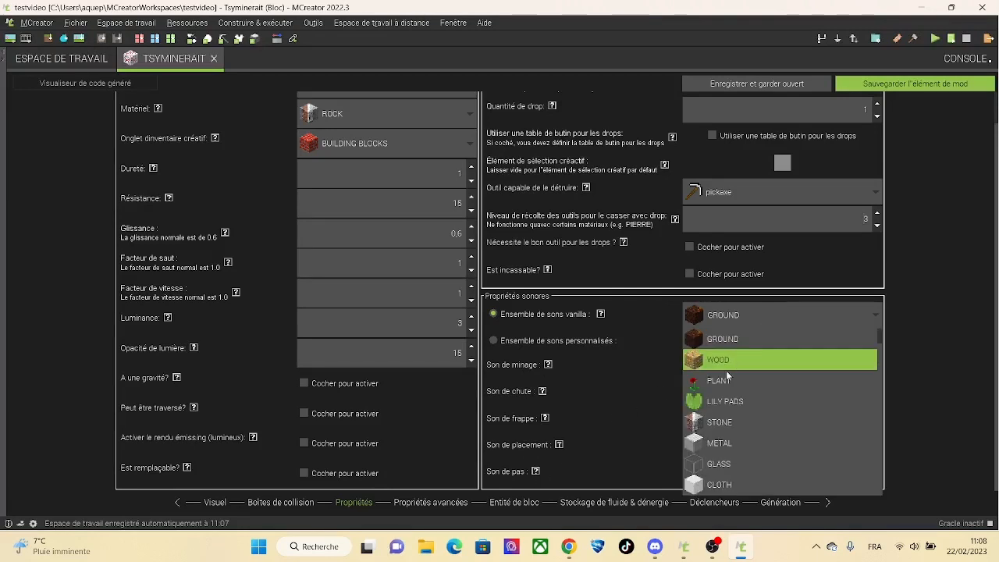
scroll(728, 406, down, 4)
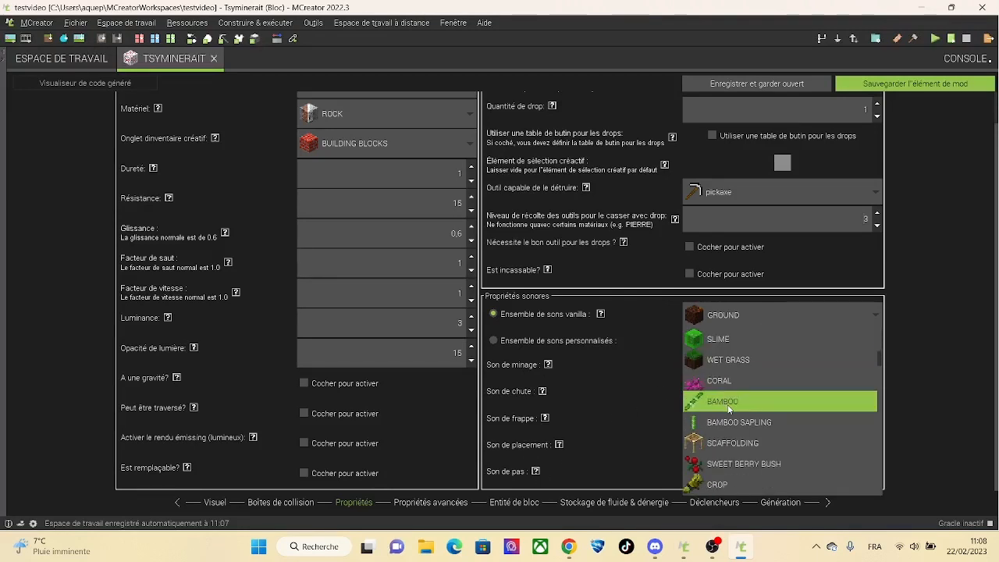
scroll(728, 409, down, 7)
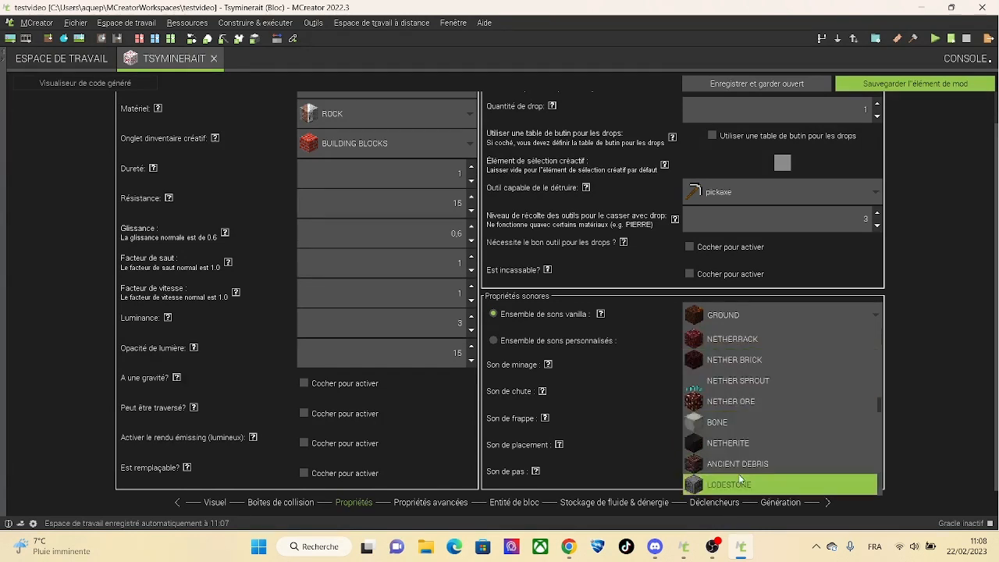
click(762, 465)
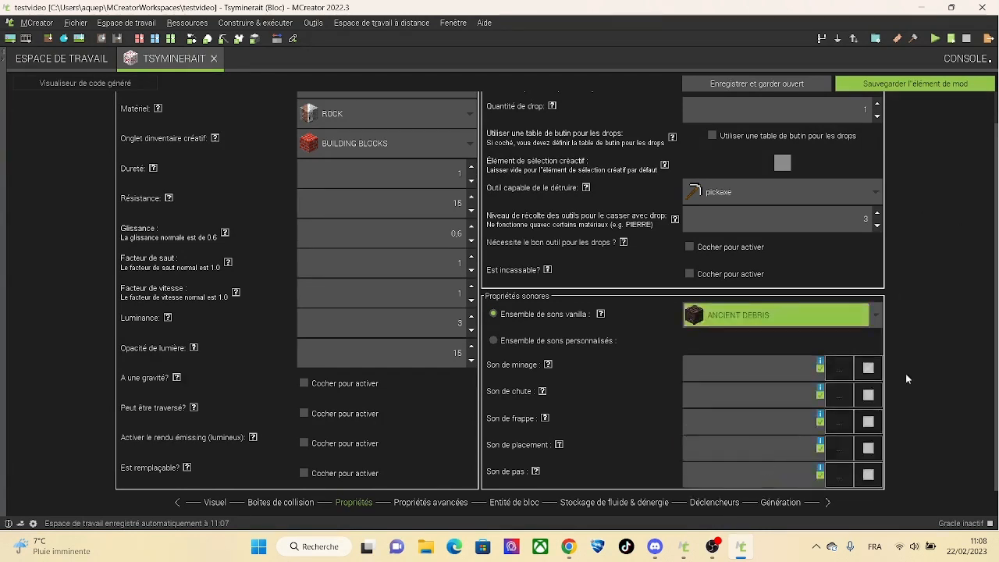
In the advanced properties, enable particles around the block and set the particle type to PORTAL.
click(445, 504)
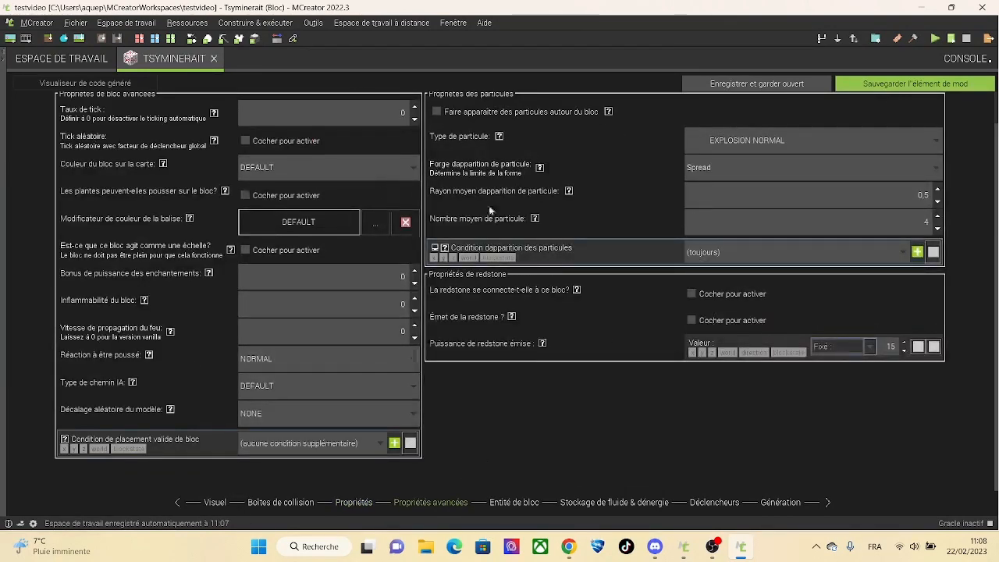
scroll(489, 205, up, 1)
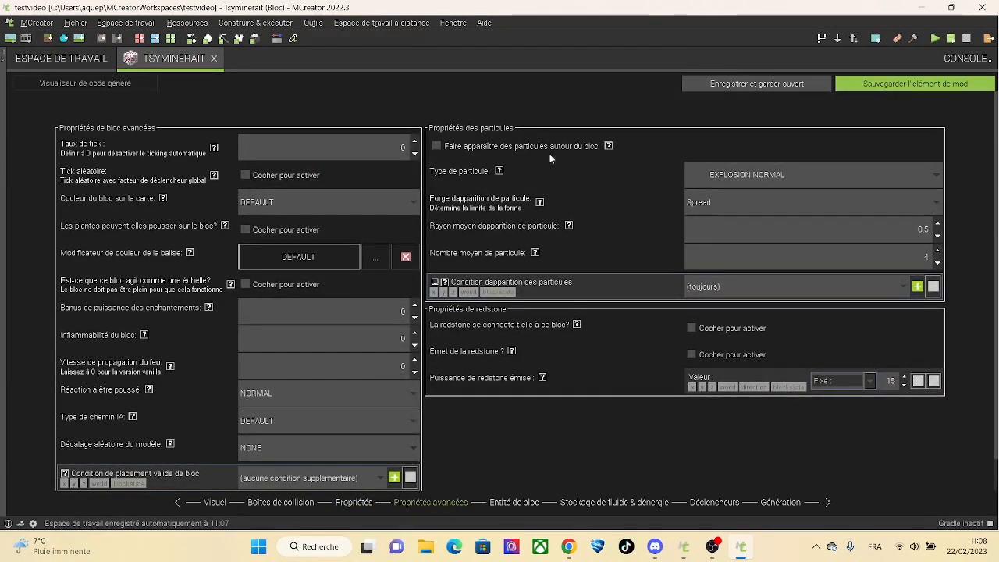
click(437, 147)
click(792, 176)
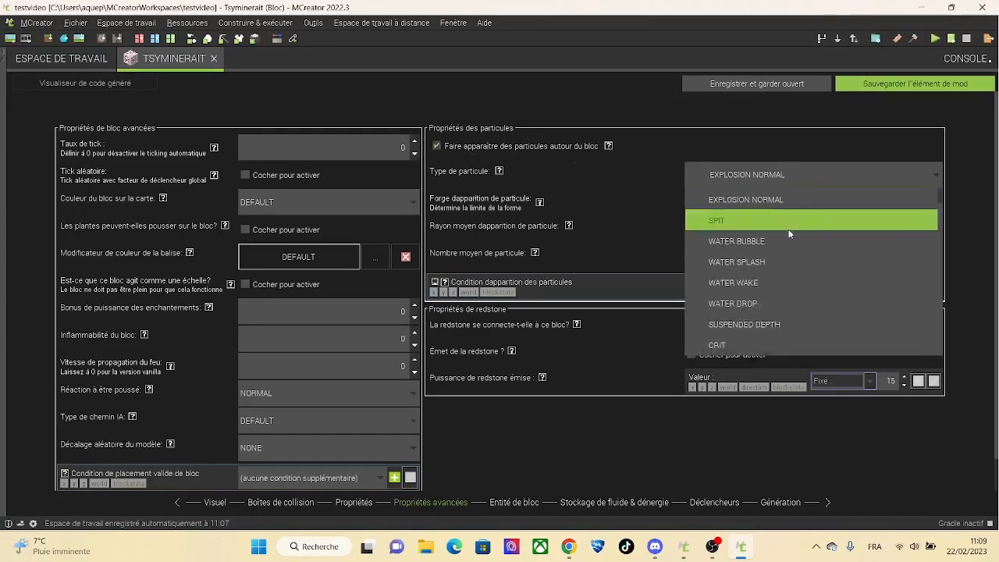
scroll(746, 294, down, 4)
scroll(747, 295, down, 3)
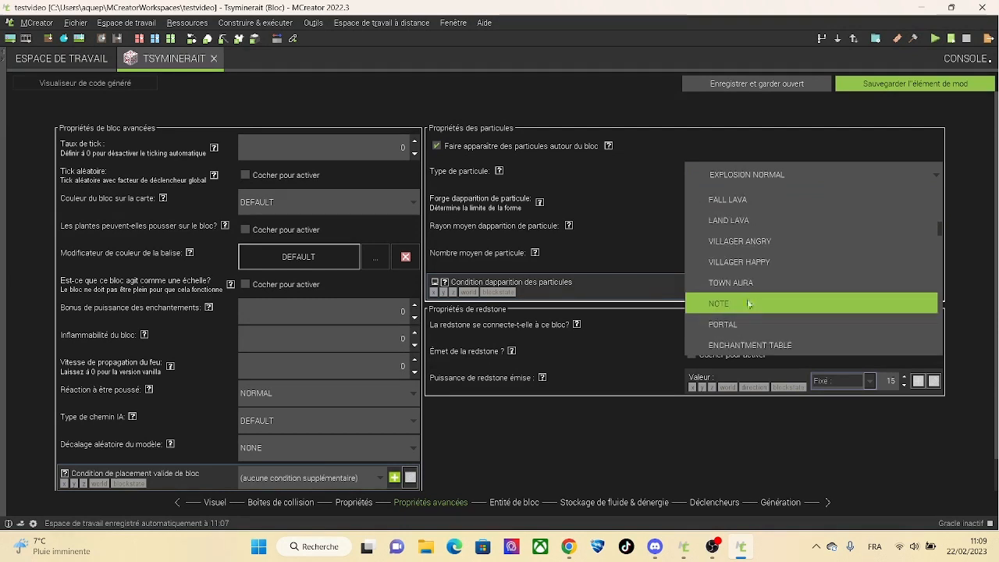
click(748, 324)
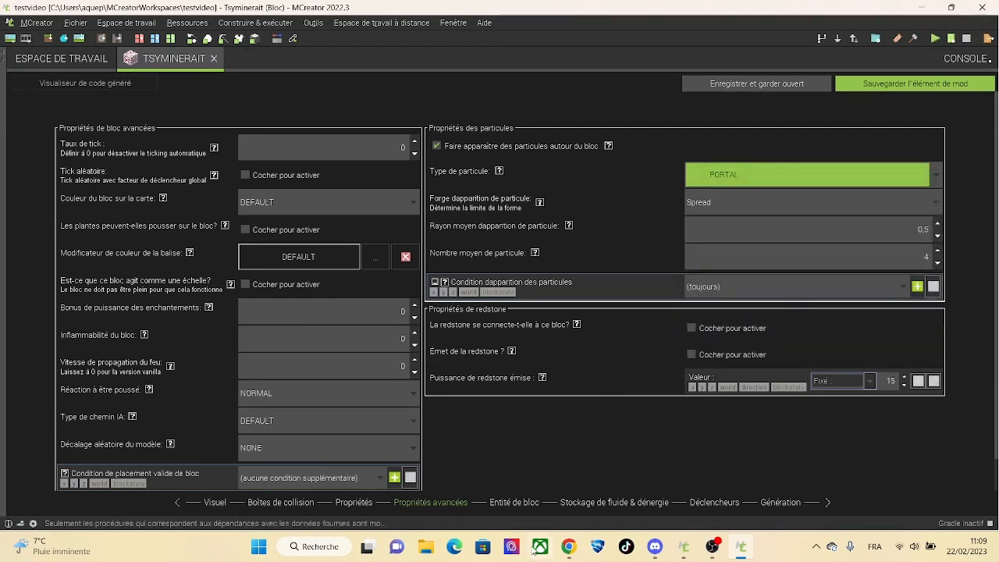
Review the block's entity, fluid and energy storage, and trigger settings.
click(514, 502)
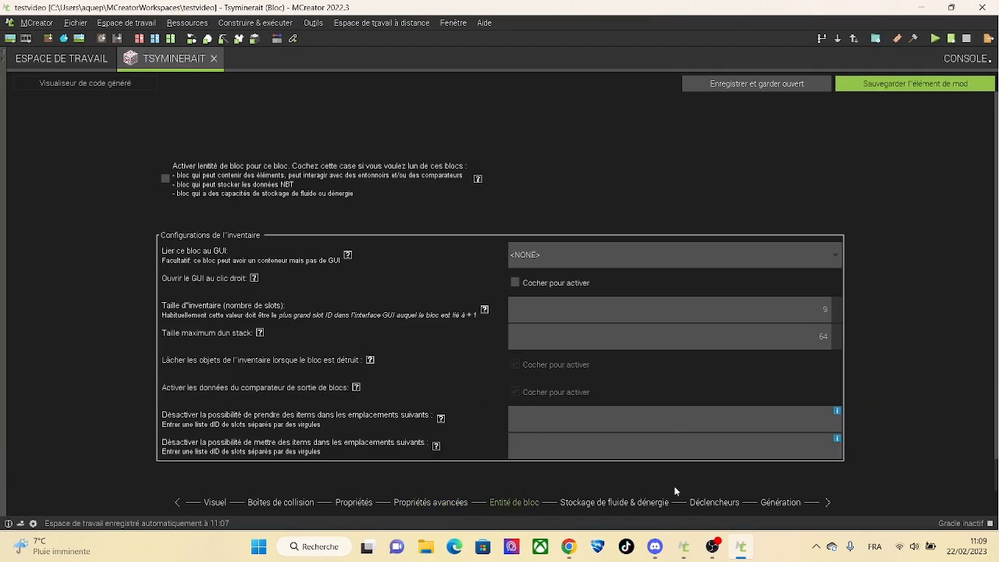
click(632, 505)
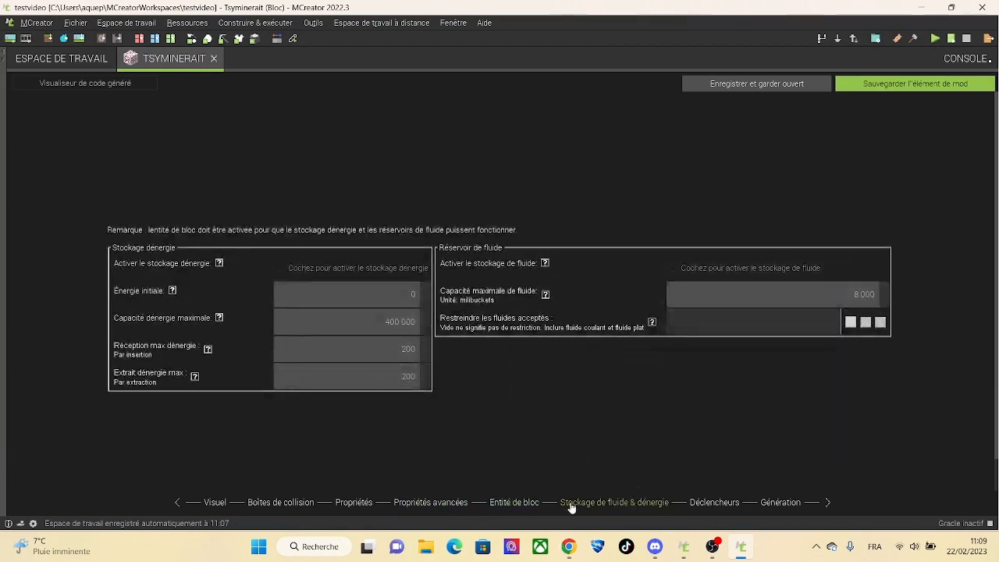
click(714, 504)
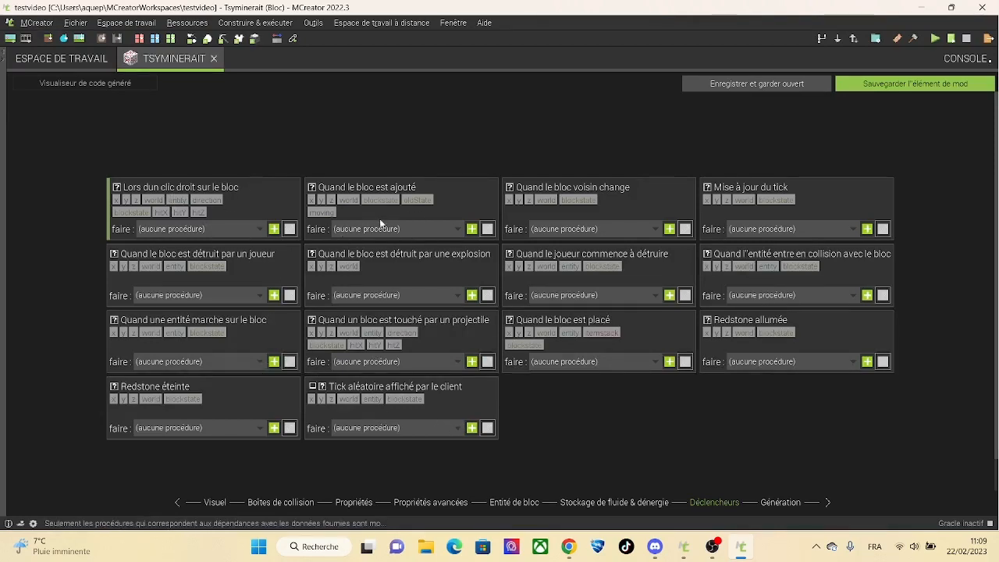
In the generation settings, consult the help for ore groups per chunk and set the average number of groups to 1.
click(780, 502)
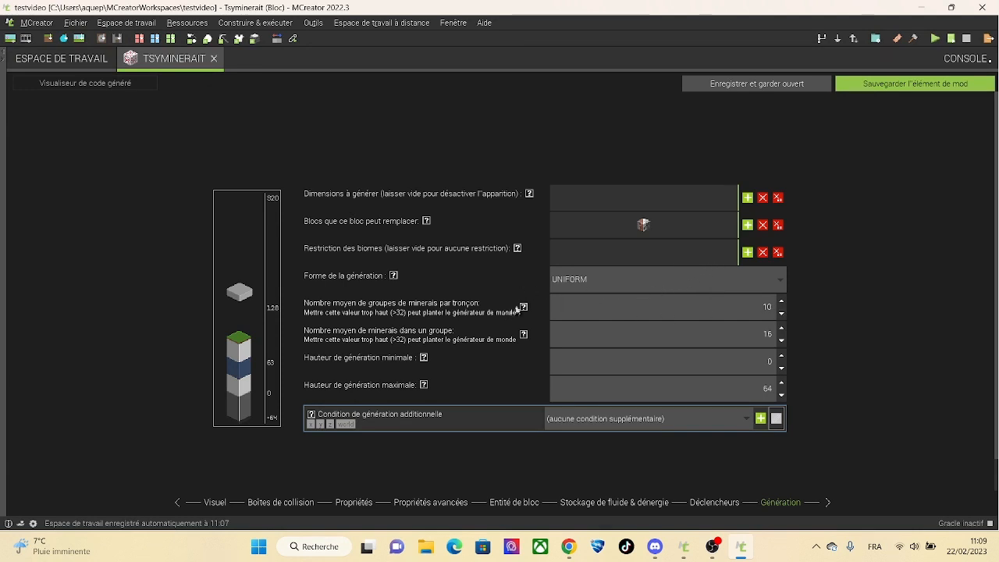
mouse_move(526, 311)
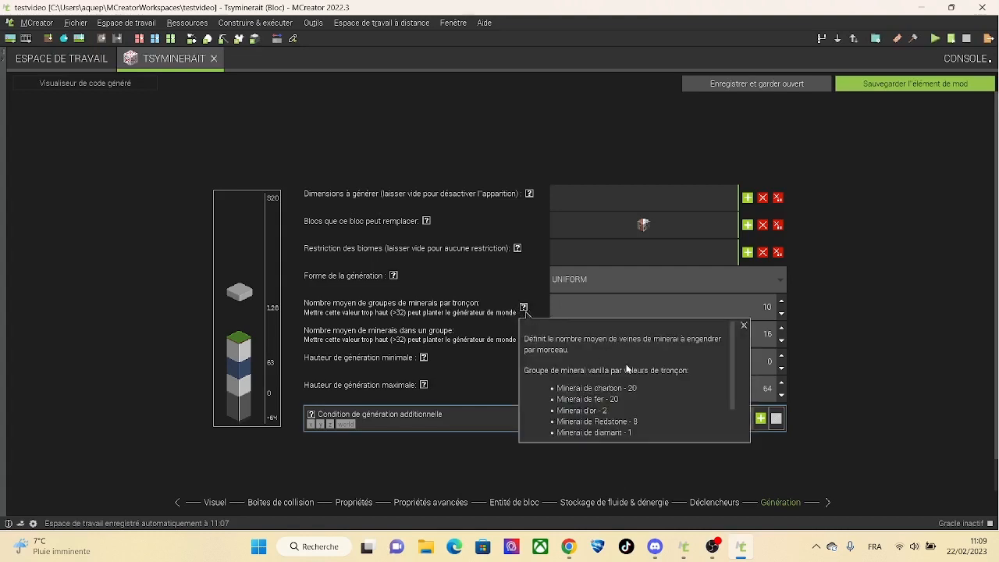
scroll(626, 417, down, 1)
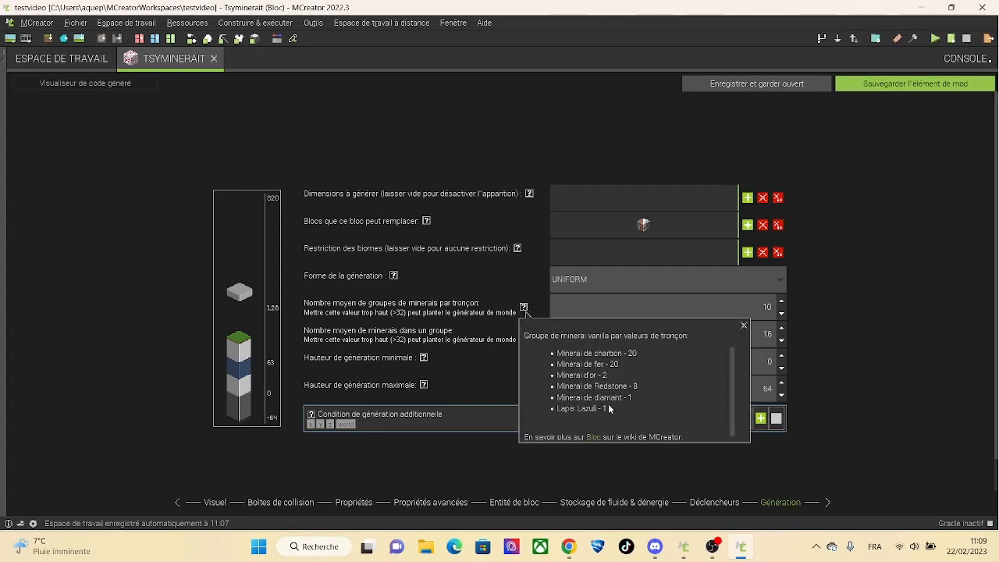
click(744, 326)
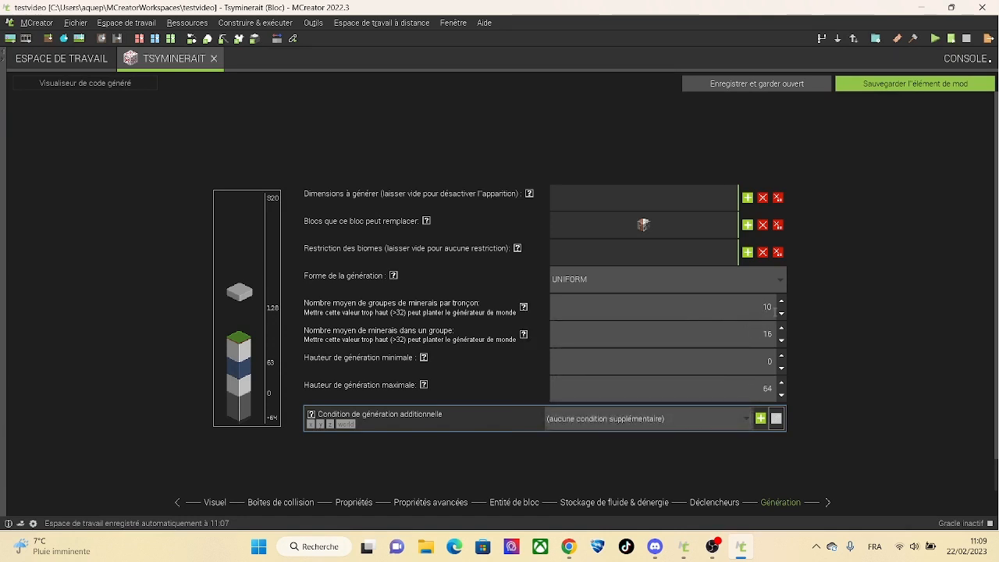
key(BackSpace)
Consult the help for ore group size and set the average number of ores in a group to 7.
click(524, 336)
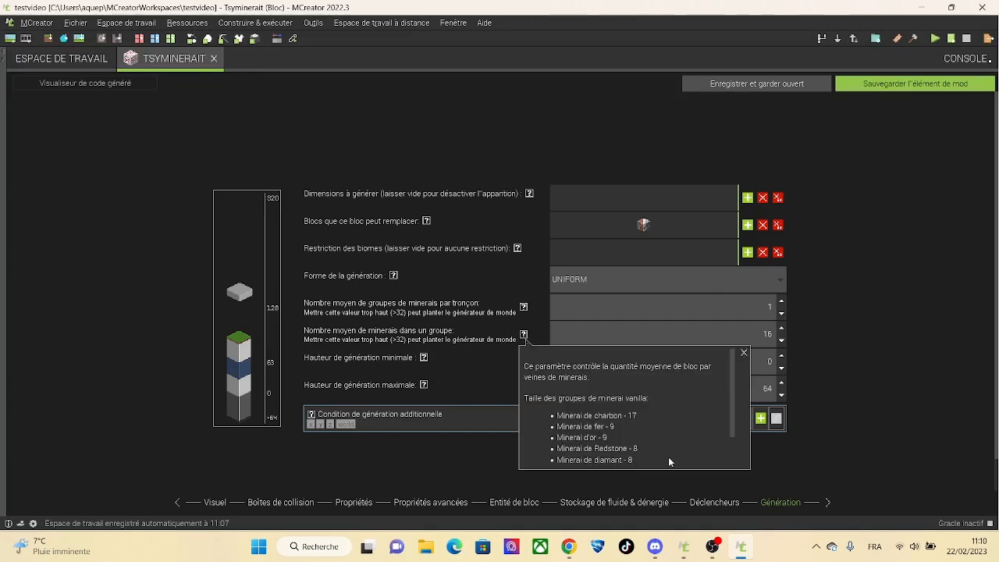
click(744, 352)
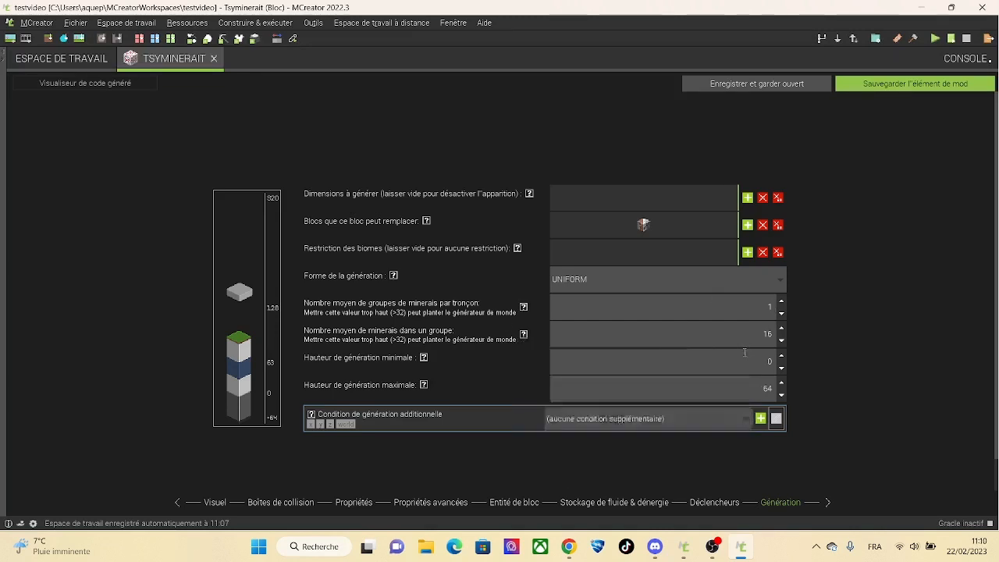
double_click(769, 336)
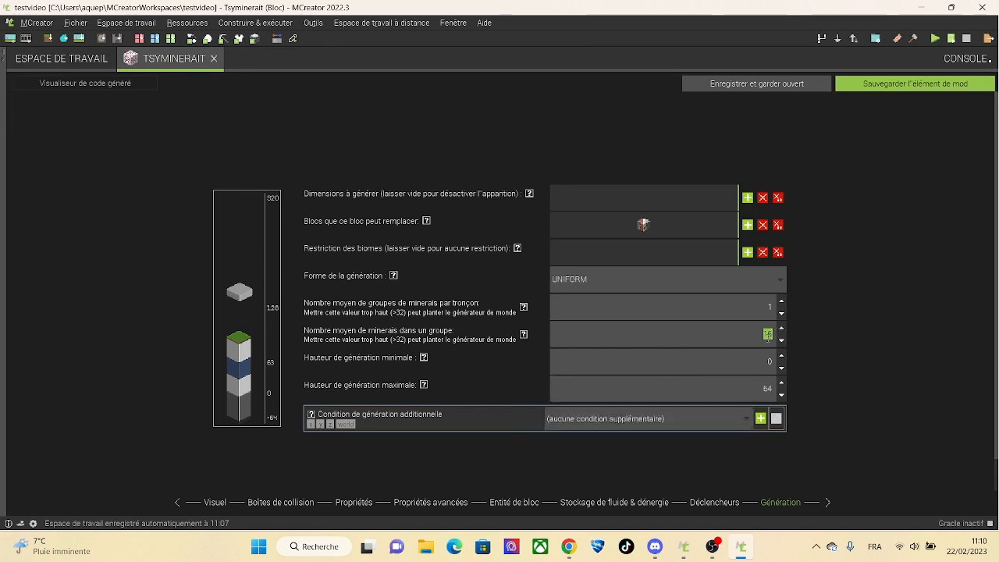
text(1)
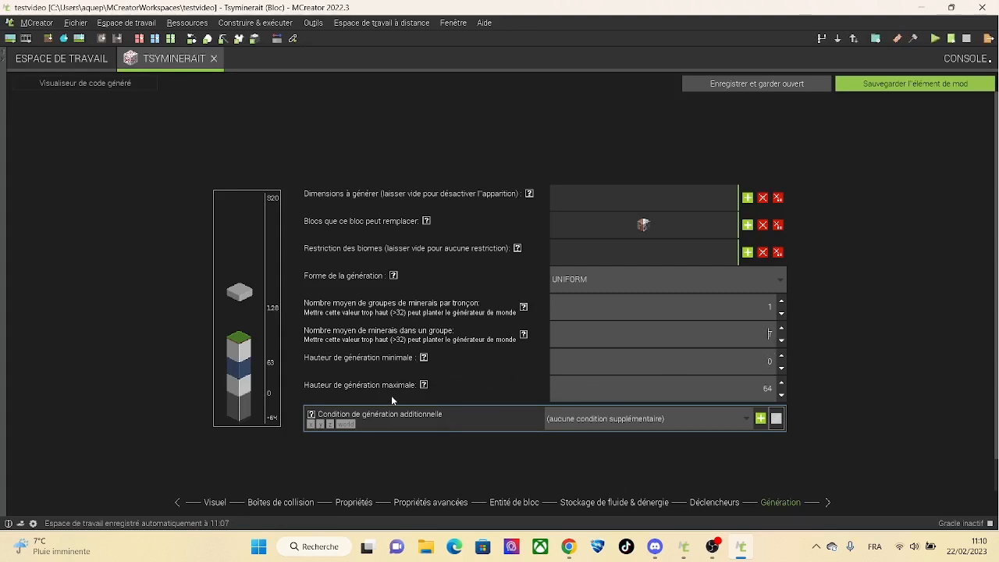
Change the block's maximum generation height and save the Tsyminerait mod element.
double_click(766, 385)
text(1)
click(942, 86)
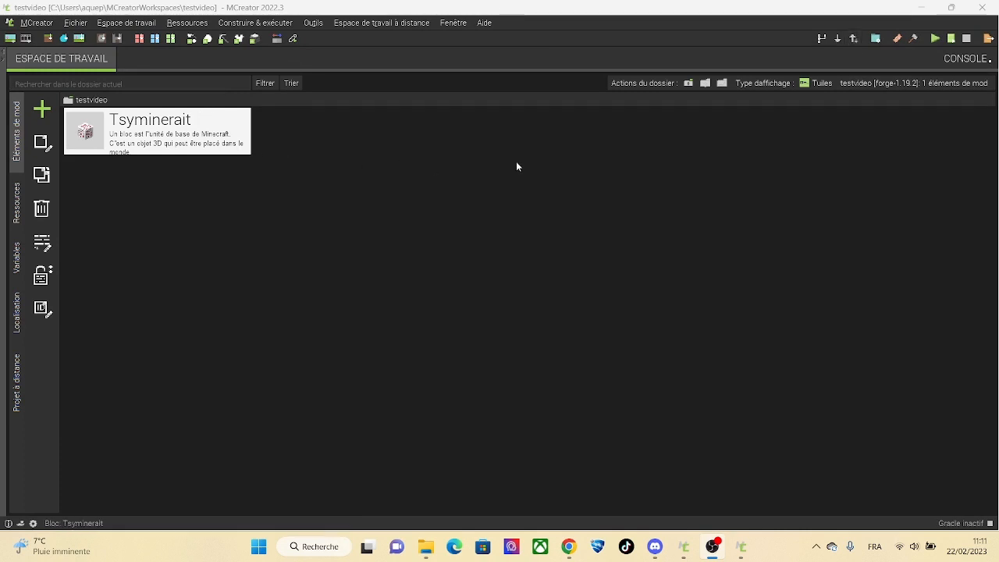
Run the Minecraft test client and mine a placed Tsyminerait block with the iron pickaxe in survival mode.
click(935, 39)
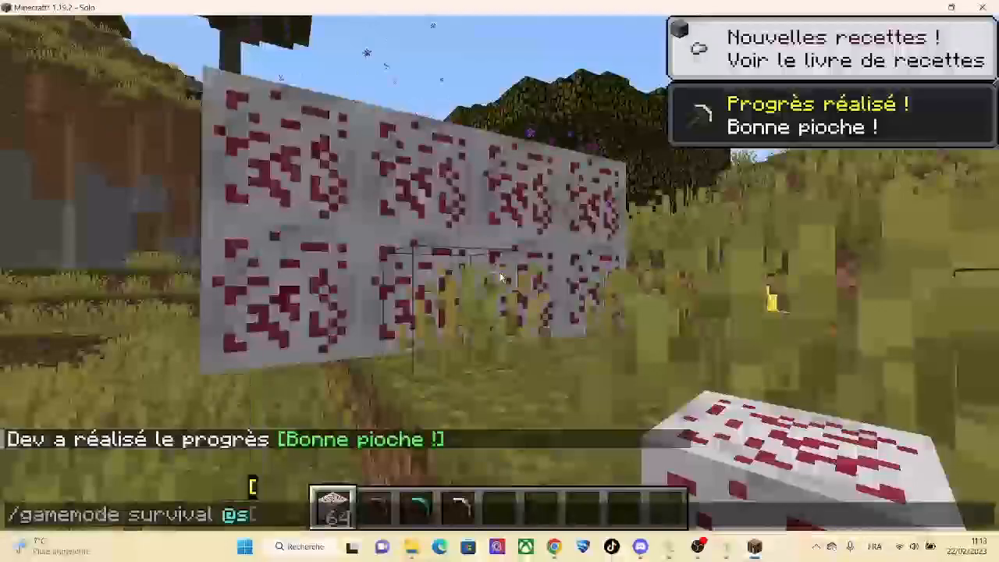
key(Return)
key(4)
click(498, 272)
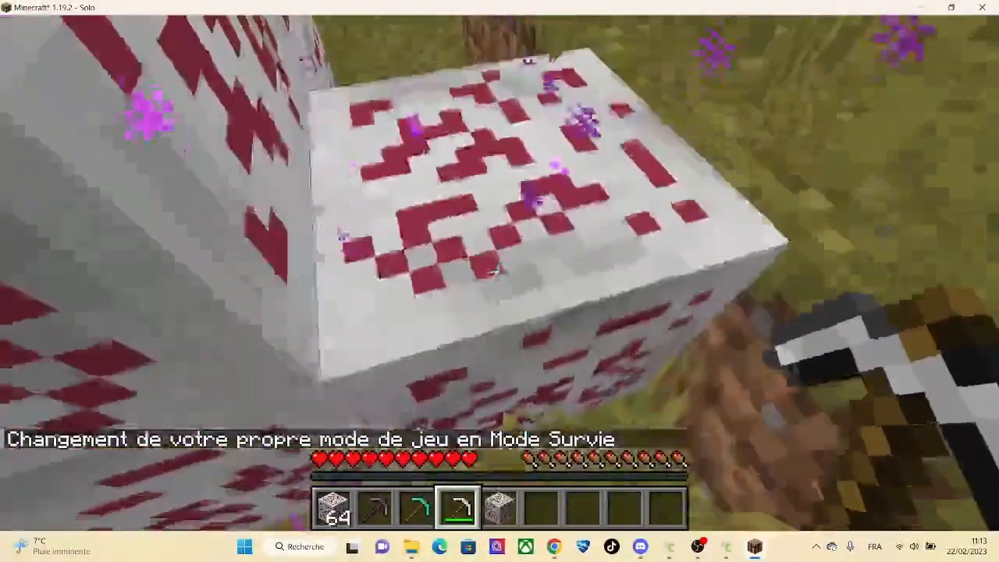
Switch the game mode to creative with the command /gamemode creative @a.
text(t/gamemode @ cr)
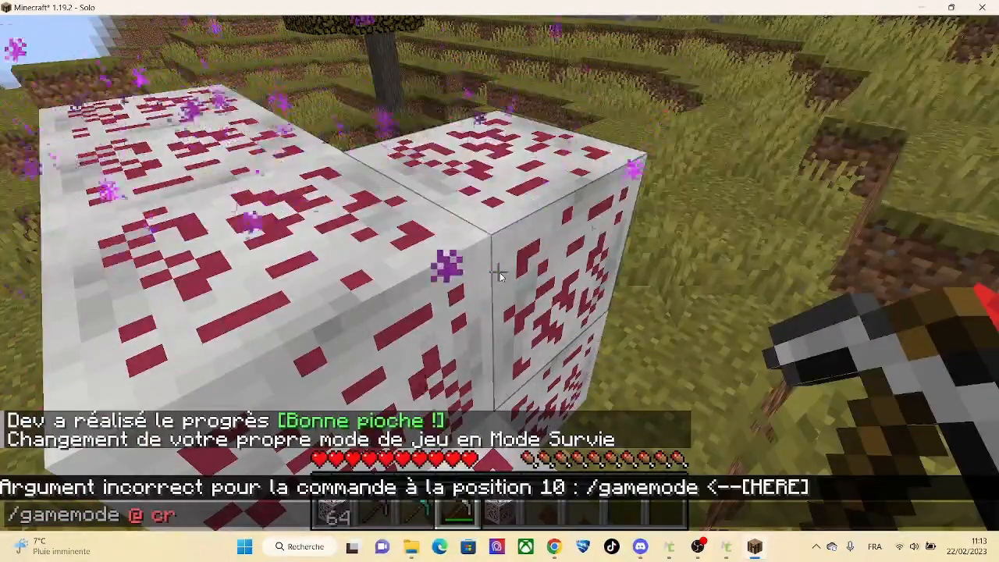
key(BackSpace)
key(BackSpace)
key(BackSpace)
key(BackSpace)
key(BackSpace)
text(creative @a)
key(Return)
key(e)
key(Escape)
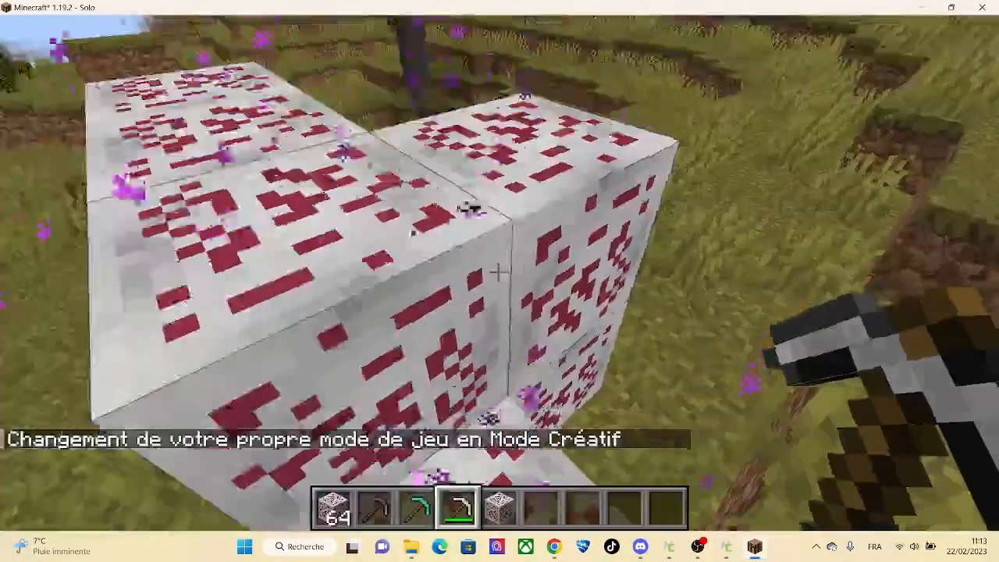
Lower the volume in the game's music and sound options and resume the game.
key(Escape)
click(417, 347)
click(662, 209)
drag(624, 98, 1, 112)
click(499, 464)
click(500, 469)
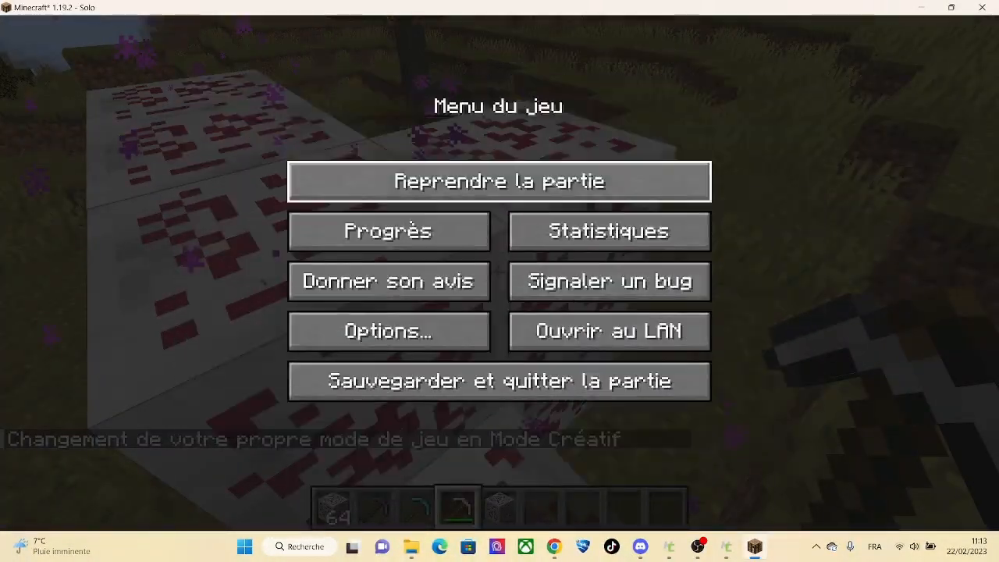
click(500, 180)
Add a stone pickaxe and a wooden pickaxe to the hotbar from the creative inventory.
key(e)
click(482, 261)
click(509, 380)
key(e)
Switch back to survival with /gamemode survival and mine a Tsyminerait block with the wooden pickaxe.
key(slash)
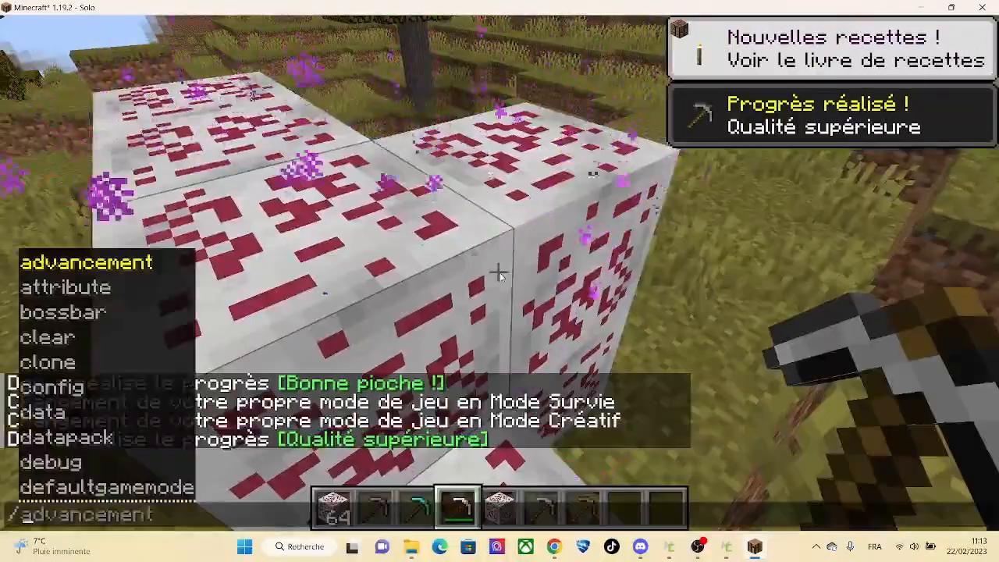
text(gamemode survival)
key(Return)
scroll(500, 281, down, 3)
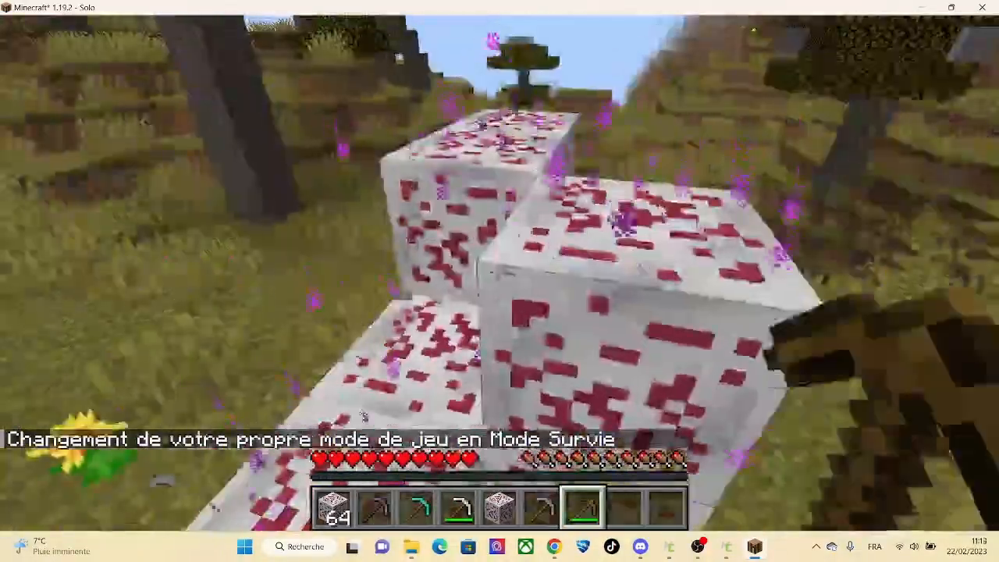
click(500, 274)
Mine more Tsyminerait blocks with the iron and diamond pickaxes, and select the collected blocks in the hotbar.
scroll(499, 273, up, 3)
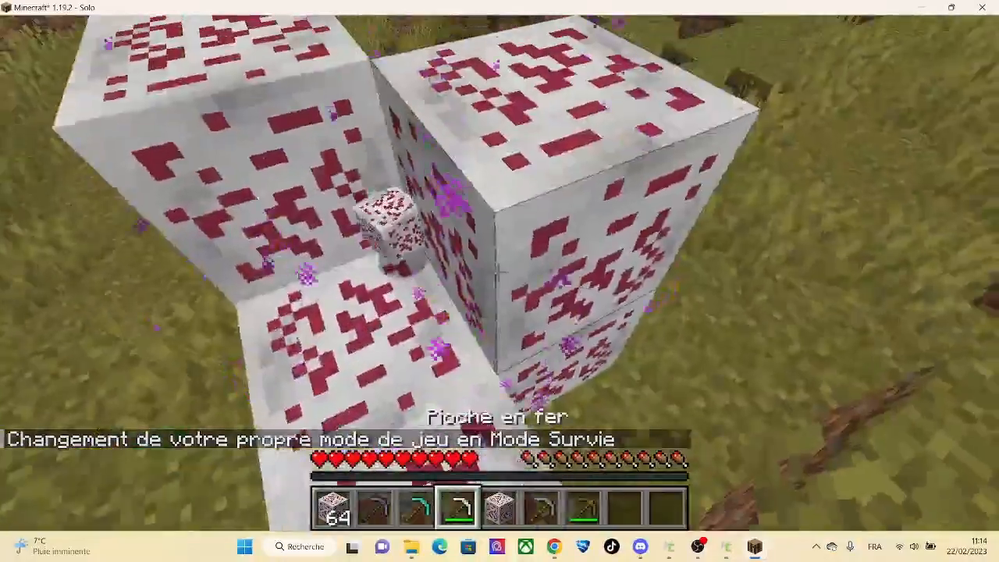
click(500, 273)
scroll(500, 274, up, 1)
click(499, 273)
click(500, 273)
click(500, 281)
scroll(500, 281, down, 2)
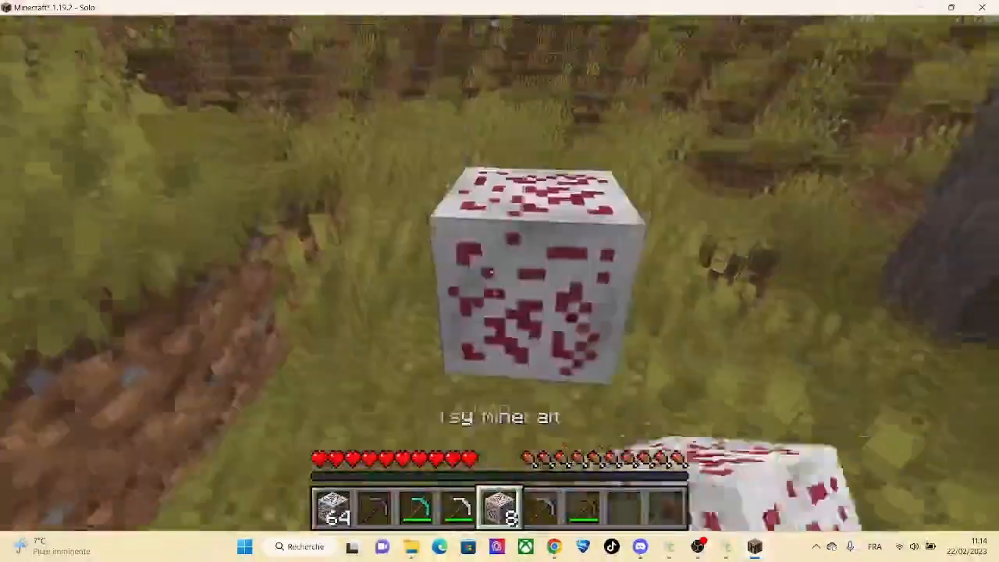
Save and quit the world, switch back to MCreator, and make the Tsyminerait block require the correct tool for drops.
key(Escape)
click(500, 381)
click(723, 550)
double_click(94, 137)
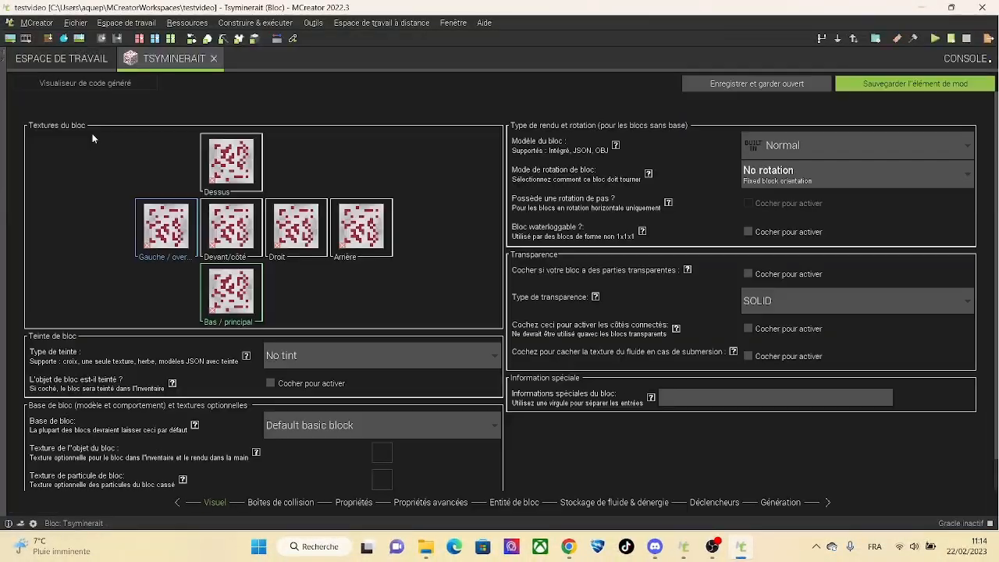
click(360, 508)
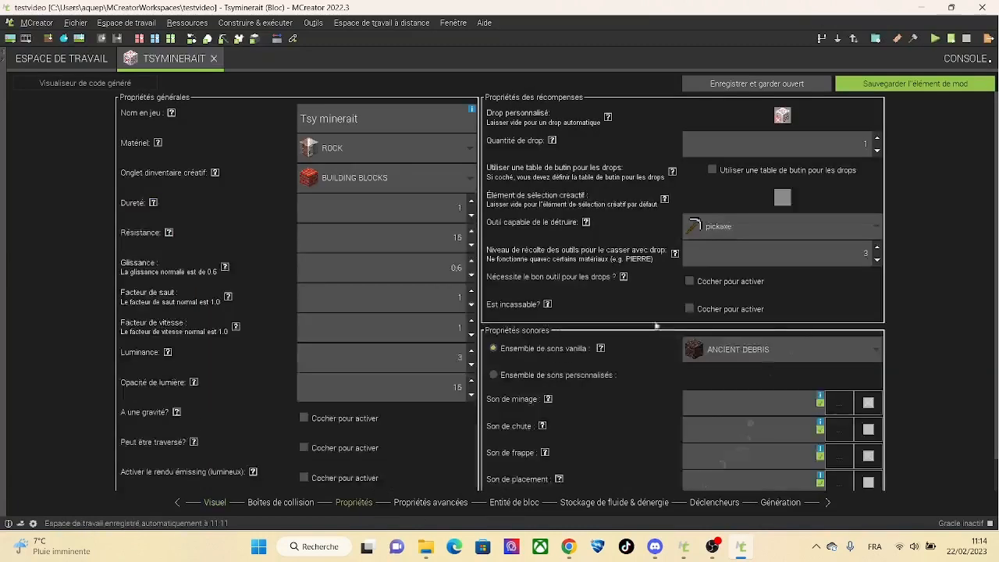
click(690, 280)
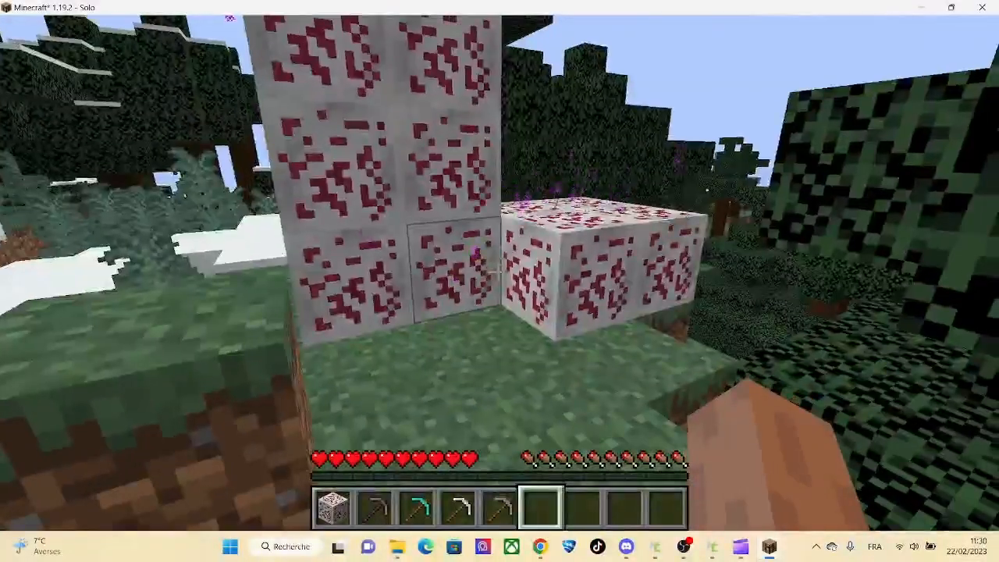
In the Minecraft test world, mine a Tsyminerait block with the stone pickaxe to test its drop.
scroll(500, 281, up, 2)
scroll(499, 273, down, 1)
key(w)
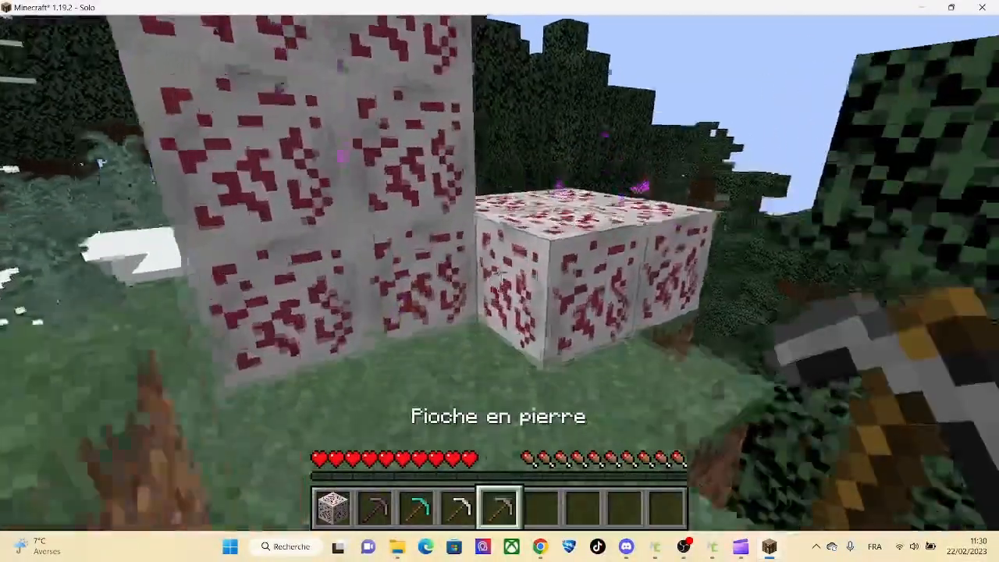
click(500, 274)
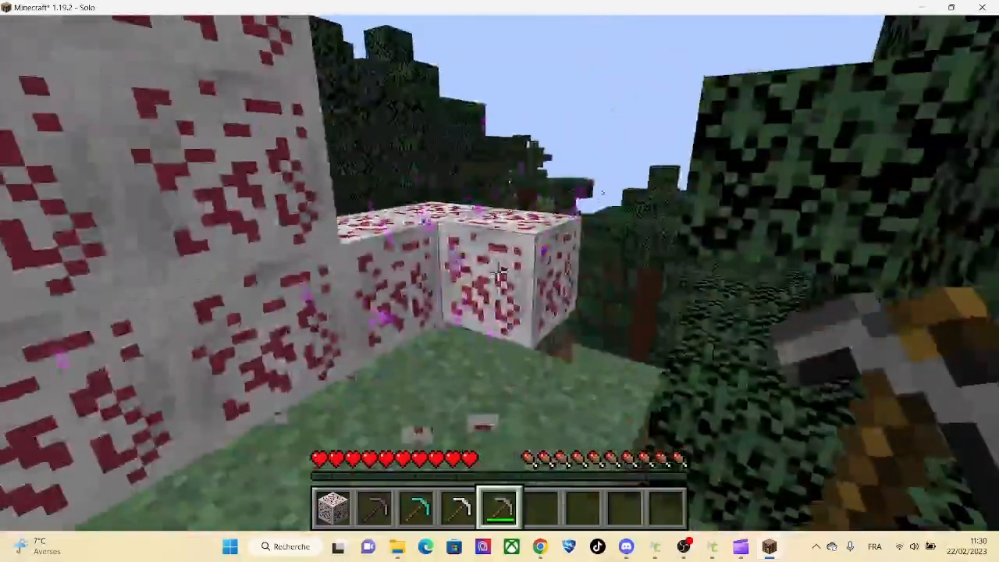
Mine Tsyminerait blocks with the iron and diamond pickaxes and collect the drops to test harvesting.
scroll(499, 273, up, 1)
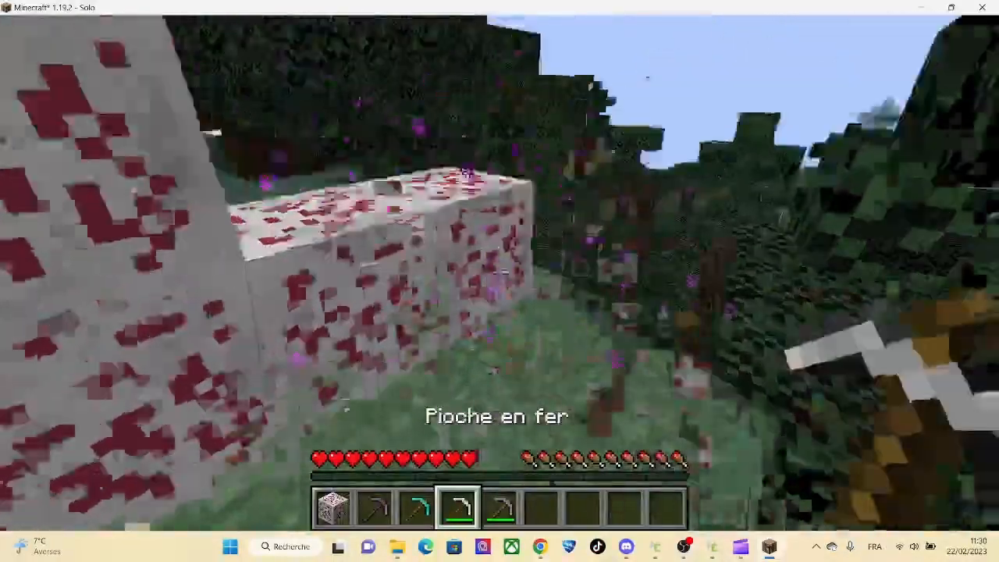
scroll(500, 273, up, 1)
click(496, 270)
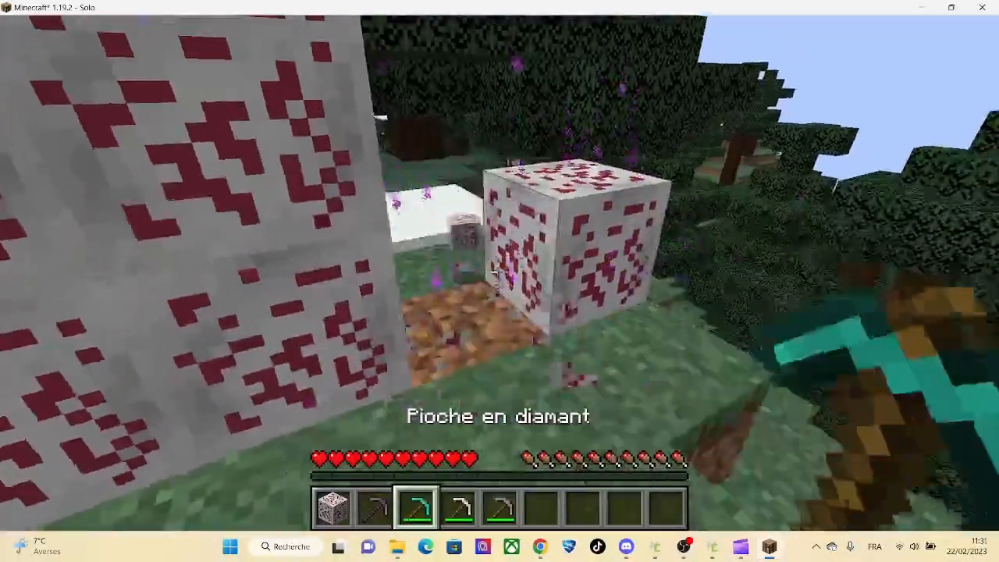
key(w)
key(w)
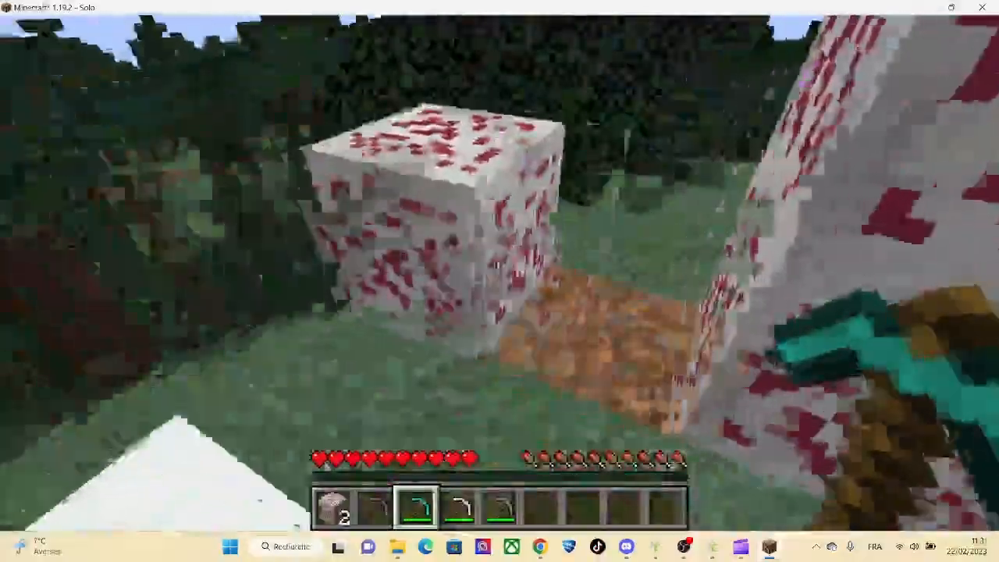
click(499, 272)
key(w)
Switch to the netherite pickaxe and mine several of the remaining Tsyminerait blocks with it.
scroll(499, 273, up, 2)
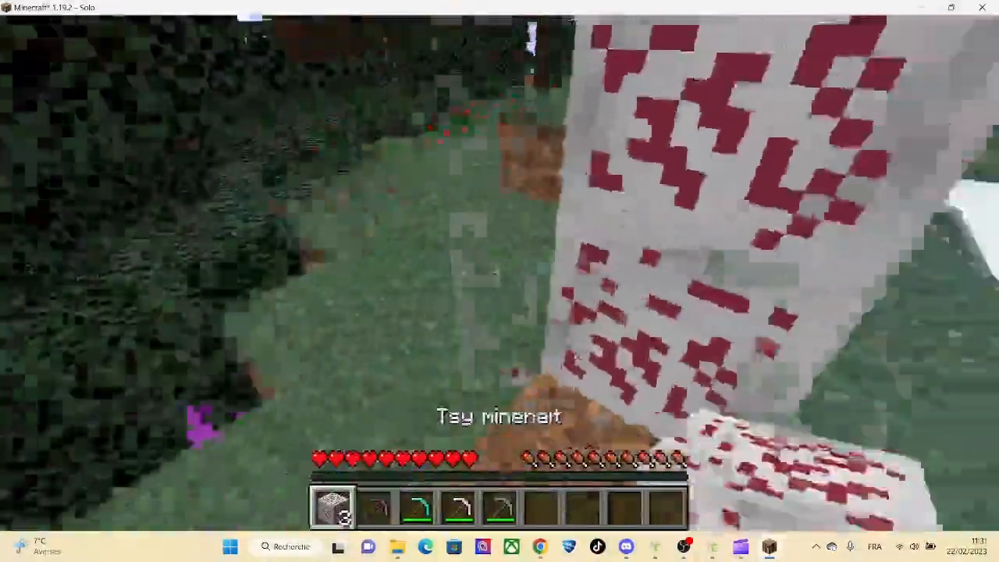
scroll(500, 273, down, 1)
click(499, 273)
click(500, 273)
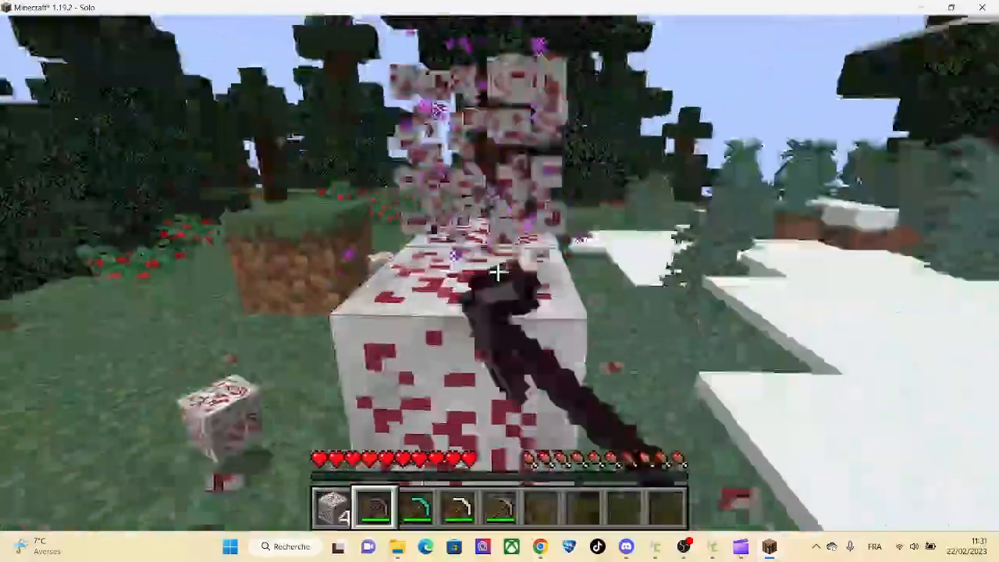
click(499, 272)
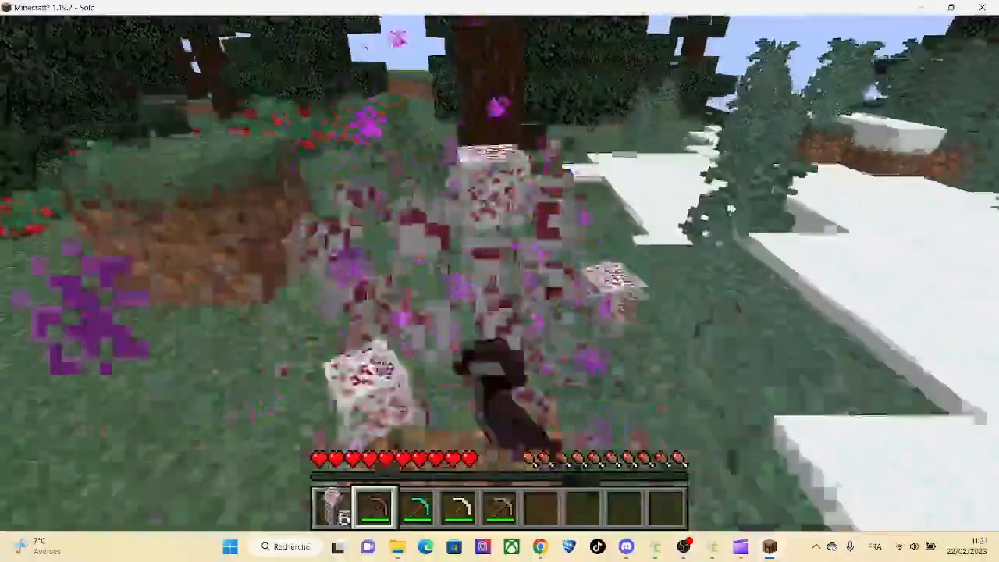